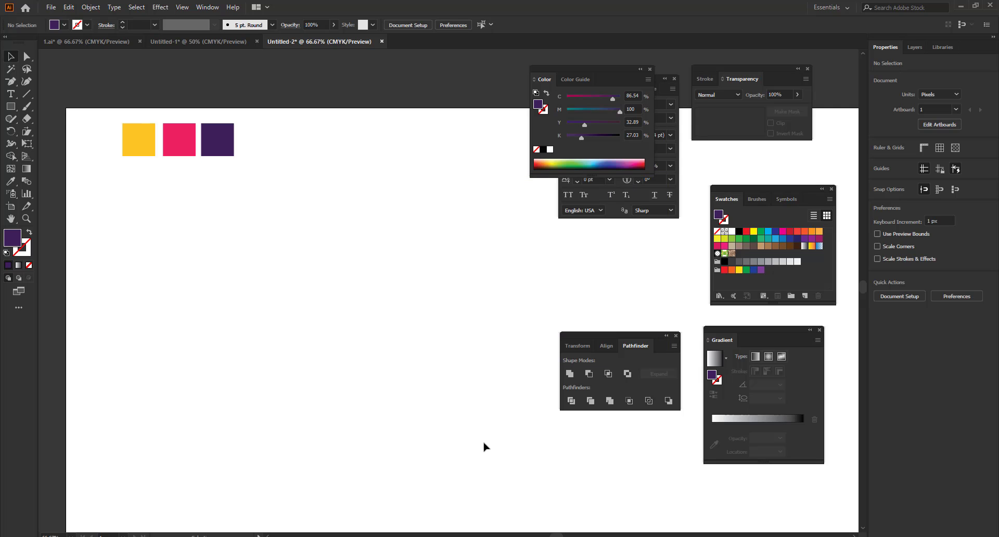
# Draw a purple-filled square of about 233 px per side below the colour samples on the artboard.
pyautogui.click(10, 107)
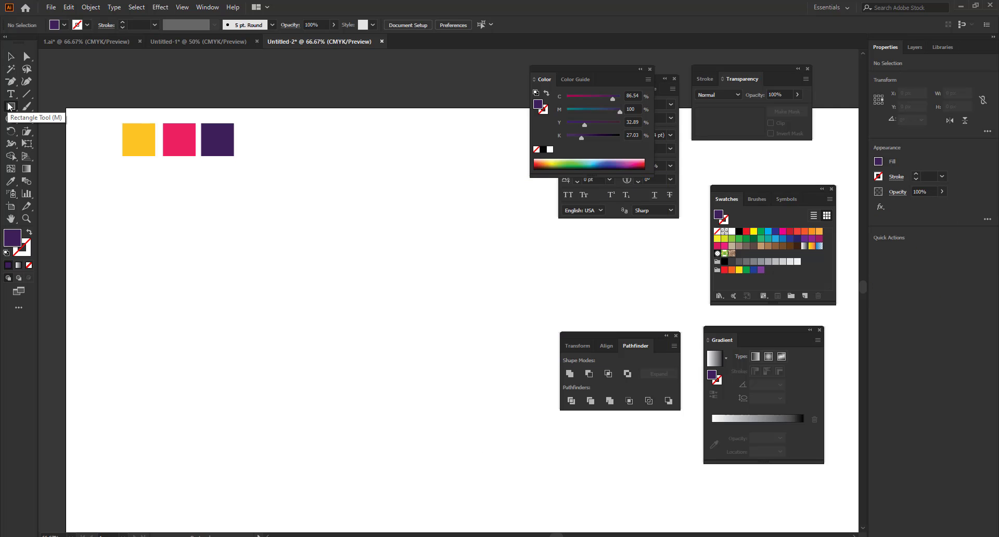
pyautogui.moveTo(9, 106); pyautogui.dragTo(90, 105)
pyautogui.moveTo(266, 243)
pyautogui.mouseDown()
pyautogui.moveTo(348, 343)
pyautogui.moveTo(371, 348)
pyautogui.mouseUp()
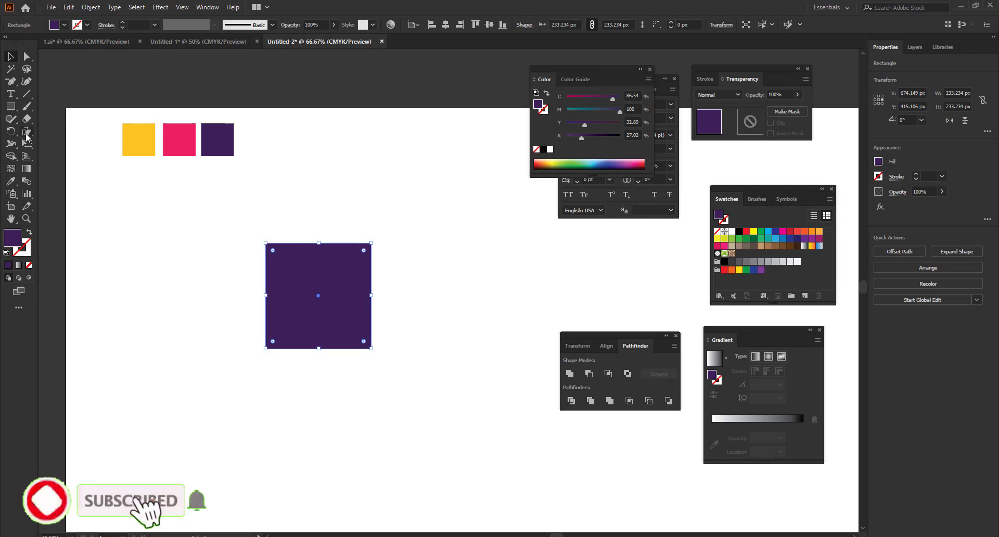
# Shear the square about its centre point with a shear angle of -37°.
pyautogui.moveTo(26, 131); pyautogui.dragTo(85, 145)
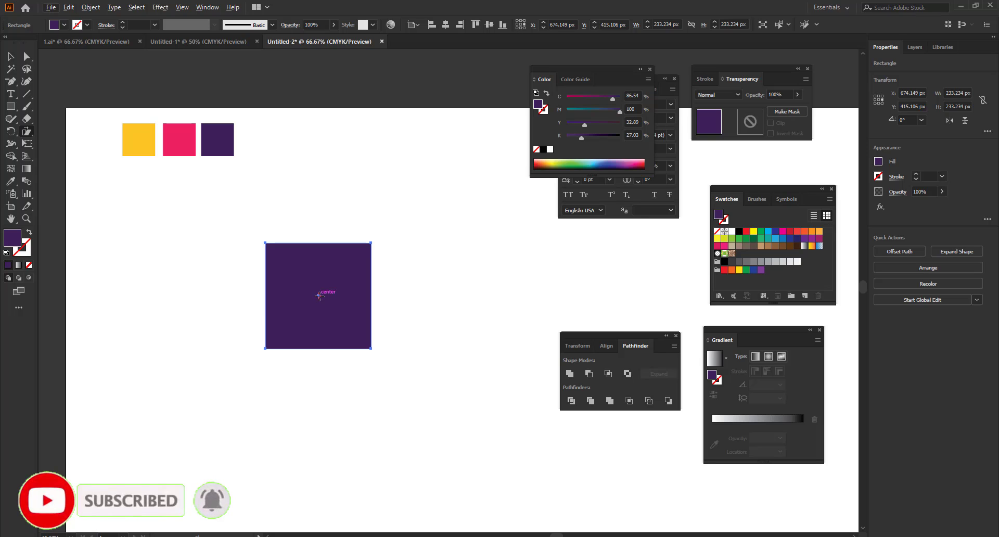
pyautogui.keyDown('alt'); pyautogui.click(318, 298); pyautogui.keyUp('alt')
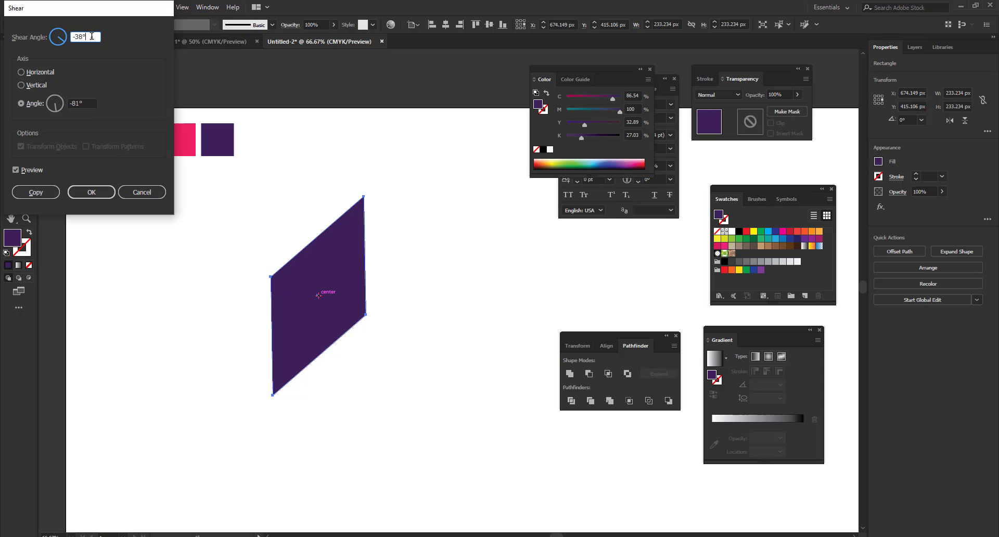
pyautogui.scroll(6, 92, 36)
pyautogui.scroll(-9, 92, 36)
pyautogui.scroll(3, 91, 36)
pyautogui.scroll(2, 92, 37)
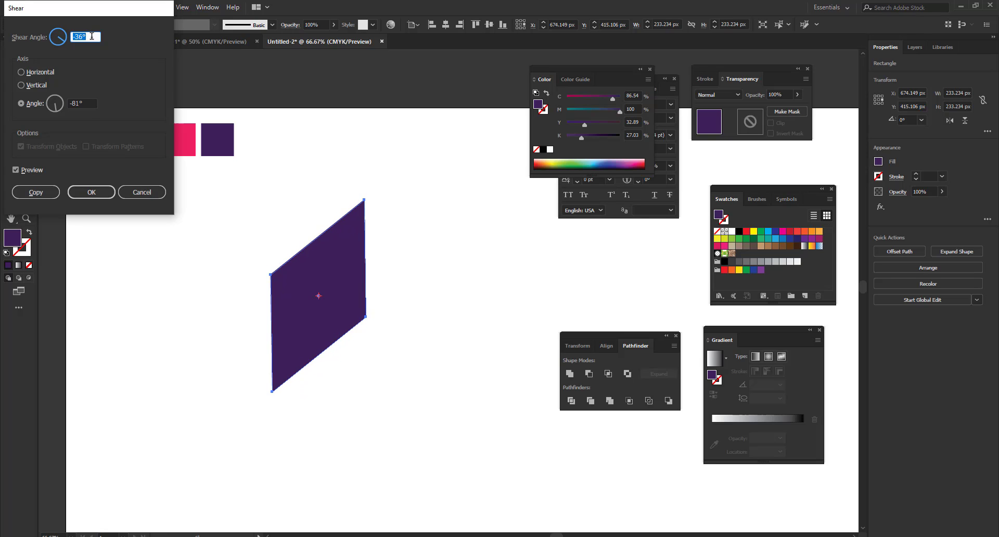
pyautogui.scroll(-1, 91, 37)
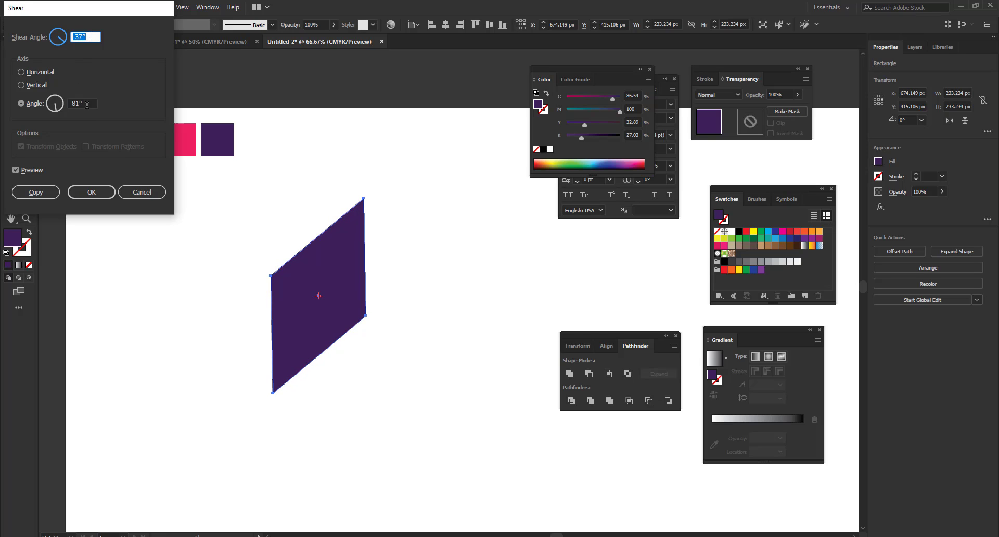
# Set the shear axis angle to -72° and apply the shear to the square.
pyautogui.click(87, 105)
pyautogui.scroll(6, 87, 105)
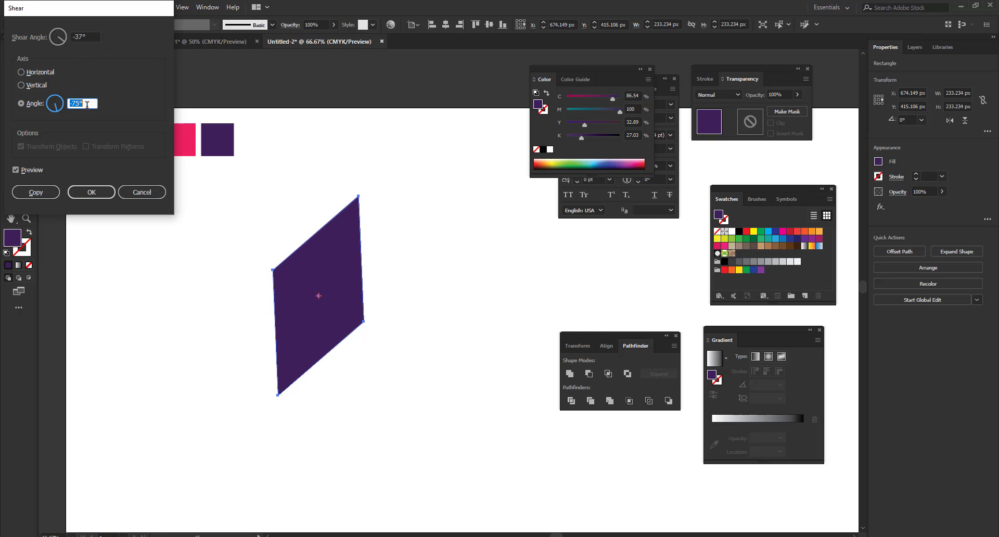
pyautogui.scroll(2, 86, 104)
pyautogui.scroll(1, 87, 105)
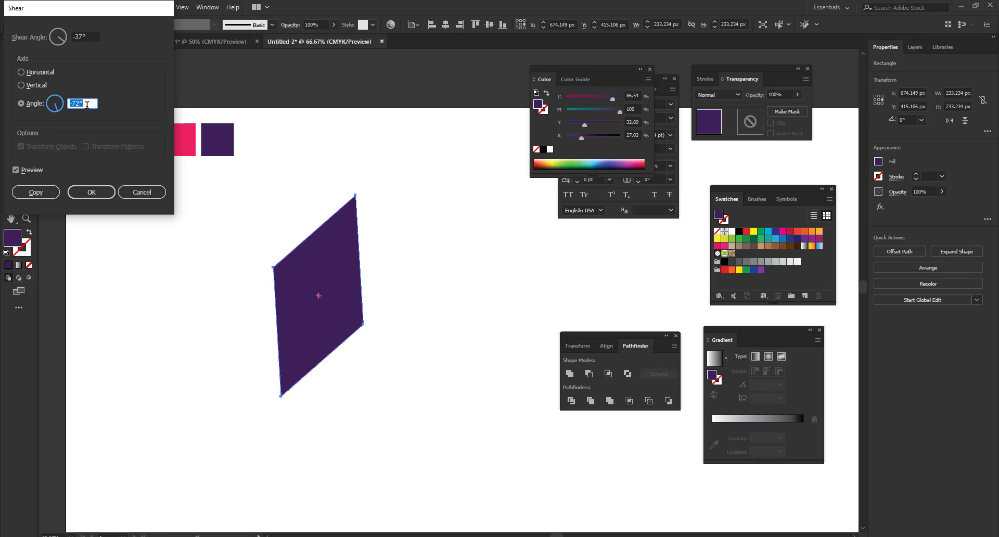
pyautogui.click(91, 192)
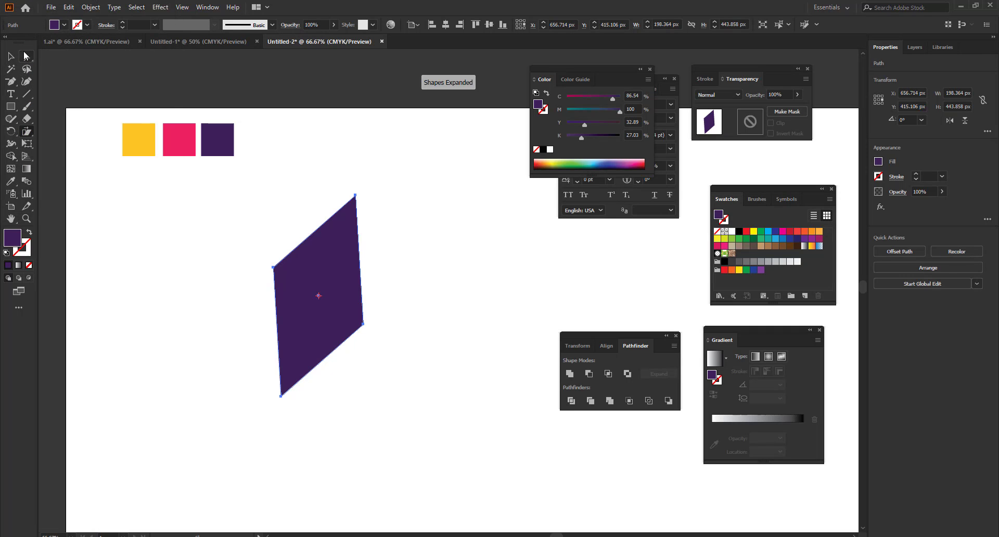
# Swap the parallelogram's fill and stroke so it is only outlined in purple, with a 36 pt stroke weight.
pyautogui.click(17, 57)
pyautogui.click(242, 291)
pyautogui.moveTo(419, 403); pyautogui.dragTo(240, 255)
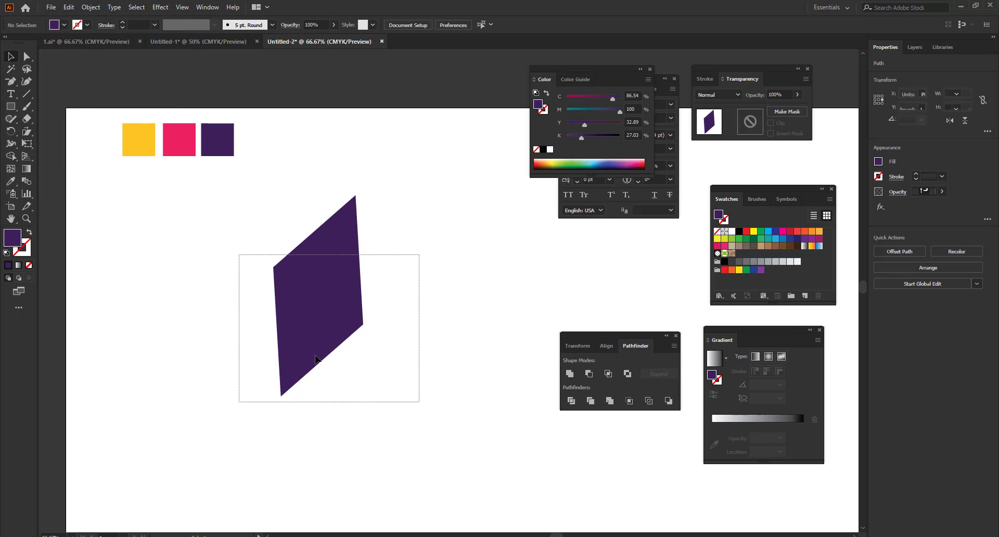
pyautogui.click(28, 233)
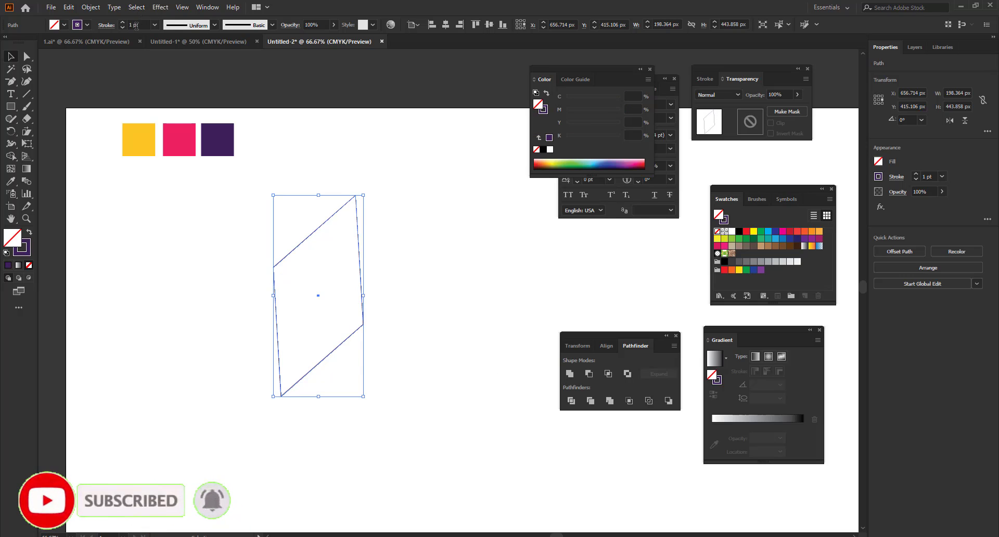
pyautogui.scroll(20, 136, 26)
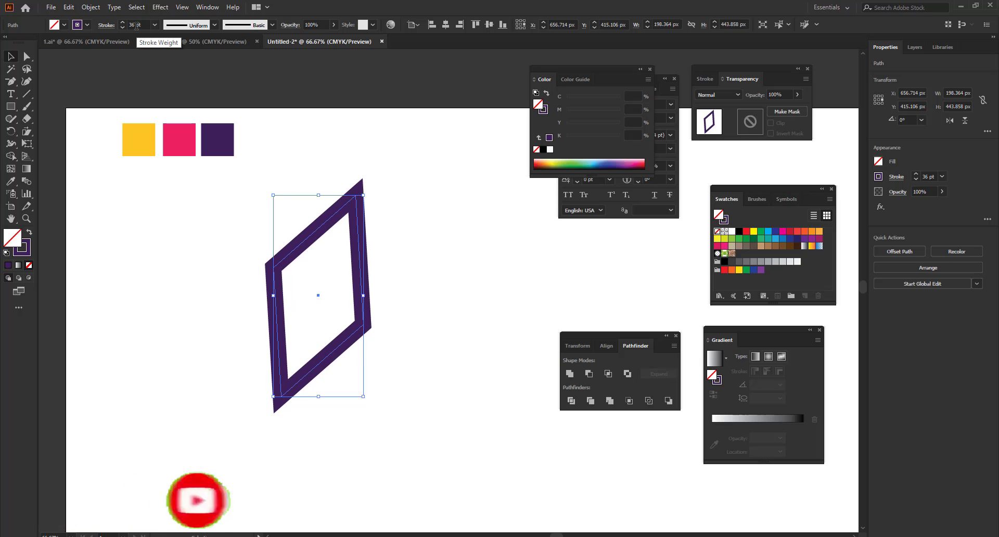
# Raise the parallelogram outline's stroke weight to 39 pt.
pyautogui.click(431, 370)
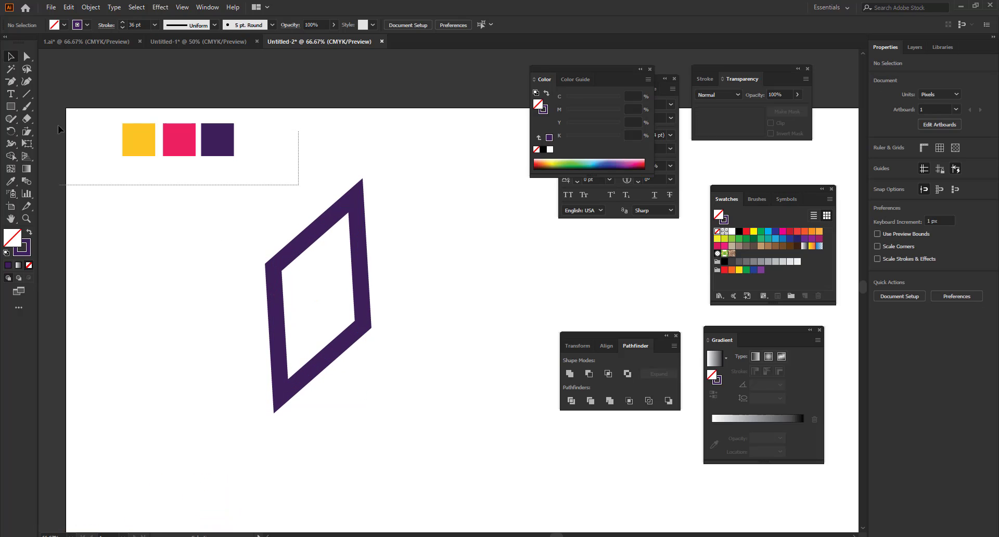
pyautogui.moveTo(58, 125); pyautogui.dragTo(105, 118)
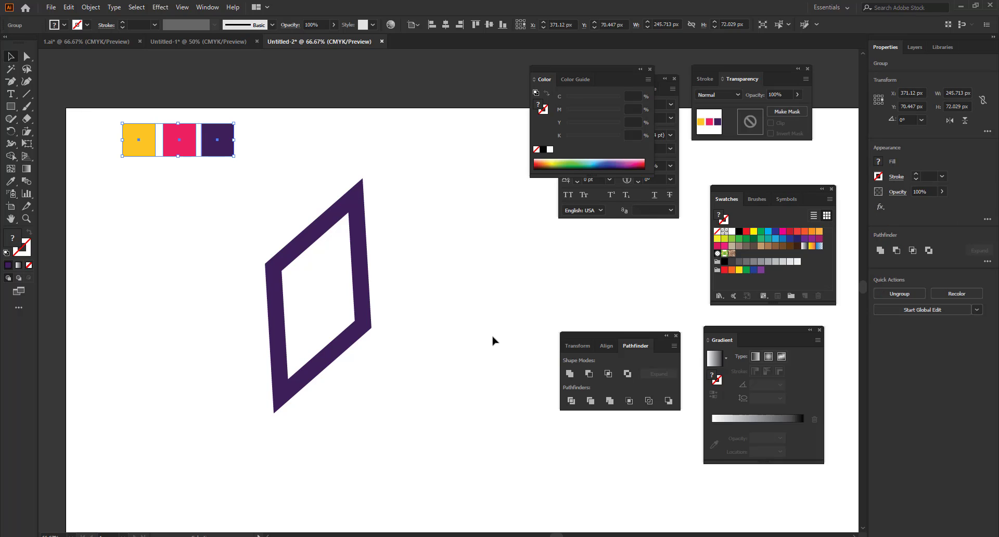
pyautogui.moveTo(249, 224); pyautogui.dragTo(244, 219)
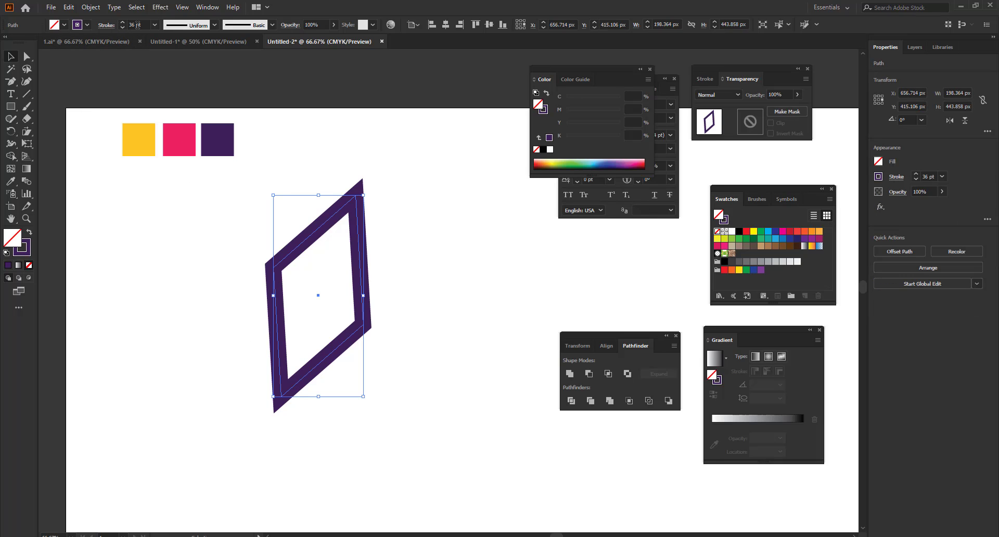
pyautogui.click(423, 399)
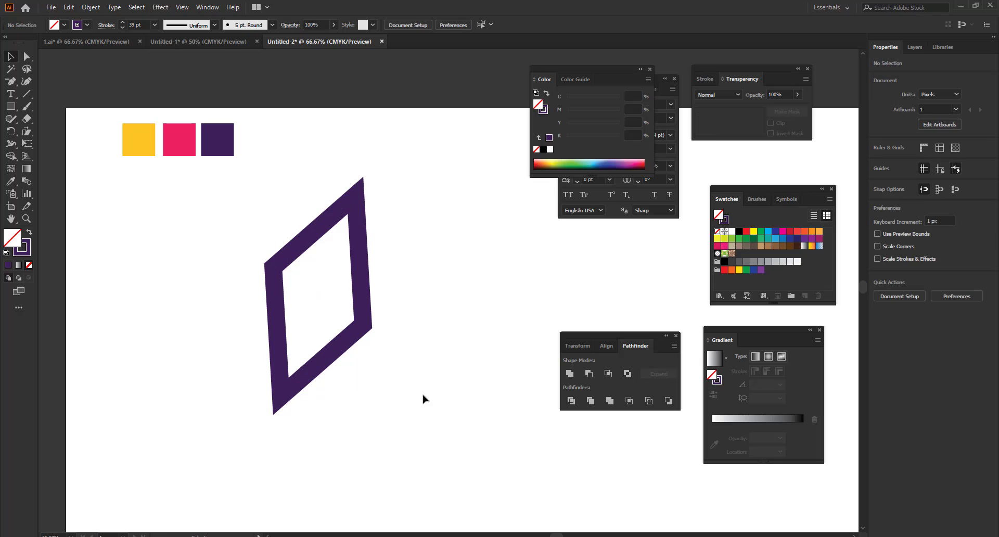
# Draw a 45° diagonal line about 192 px wide and high, crossing the parallelogram's right side from its interior.
pyautogui.moveTo(423, 399); pyautogui.dragTo(228, 213)
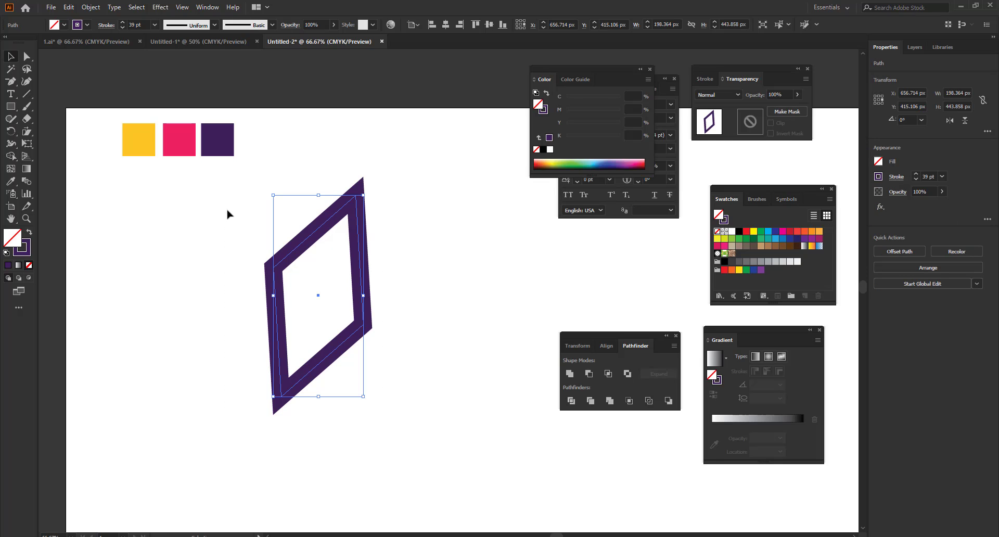
pyautogui.click(24, 96)
pyautogui.moveTo(348, 251); pyautogui.dragTo(315, 326)
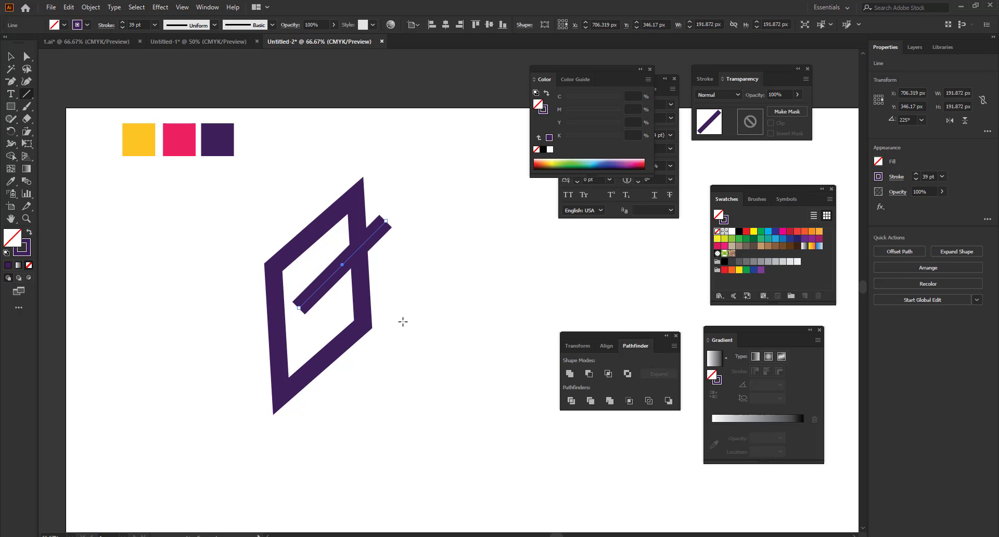
# Shift the diagonal line slightly to the right so its inner end sits near the parallelogram's centre.
pyautogui.press('v')
pyautogui.click(320, 308)
pyautogui.press('a')
pyautogui.click(300, 306)
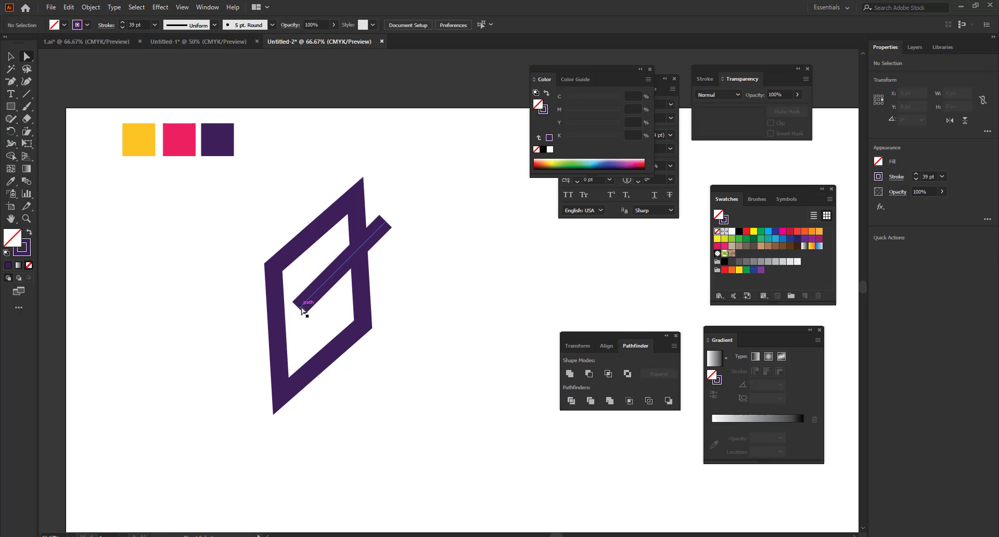
pyautogui.press('v')
pyautogui.moveTo(334, 282); pyautogui.dragTo(345, 271)
pyautogui.moveTo(373, 240); pyautogui.dragTo(373, 246)
# Expand the fill and stroke of the parallelogram outline and the diagonal line into filled shapes.
pyautogui.moveTo(415, 389)
pyautogui.mouseDown()
pyautogui.moveTo(326, 353)
pyautogui.moveTo(275, 251)
pyautogui.moveTo(321, 213)
pyautogui.mouseUp()
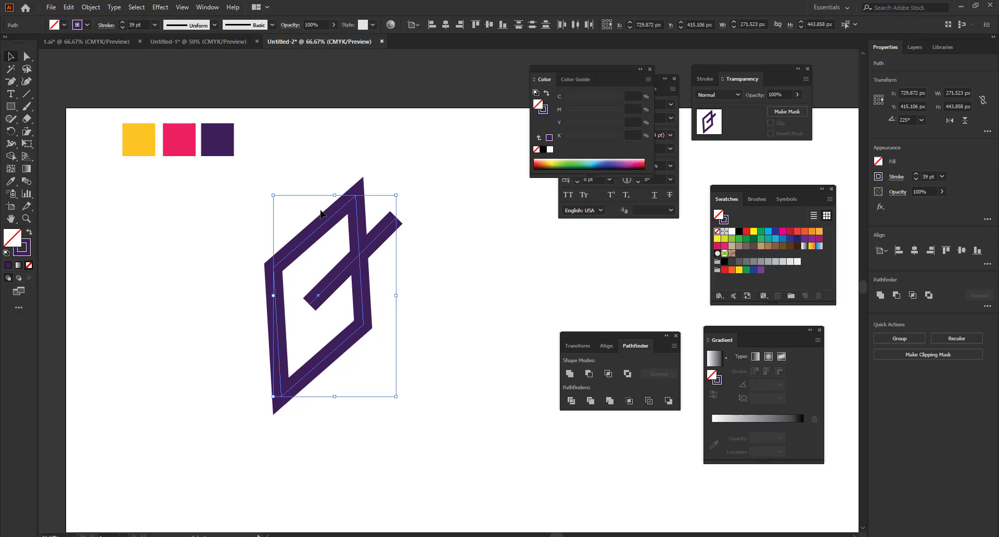
pyautogui.click(93, 7)
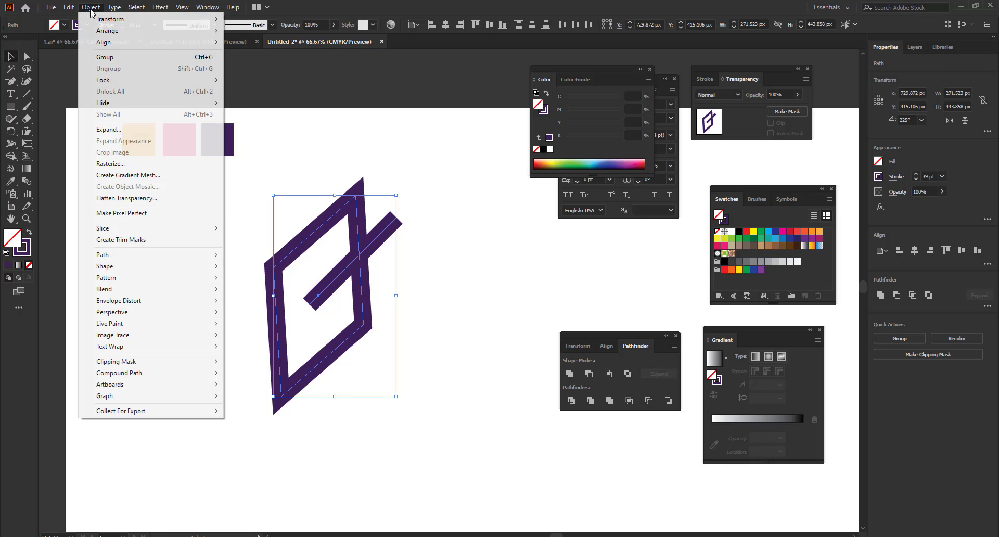
pyautogui.click(124, 128)
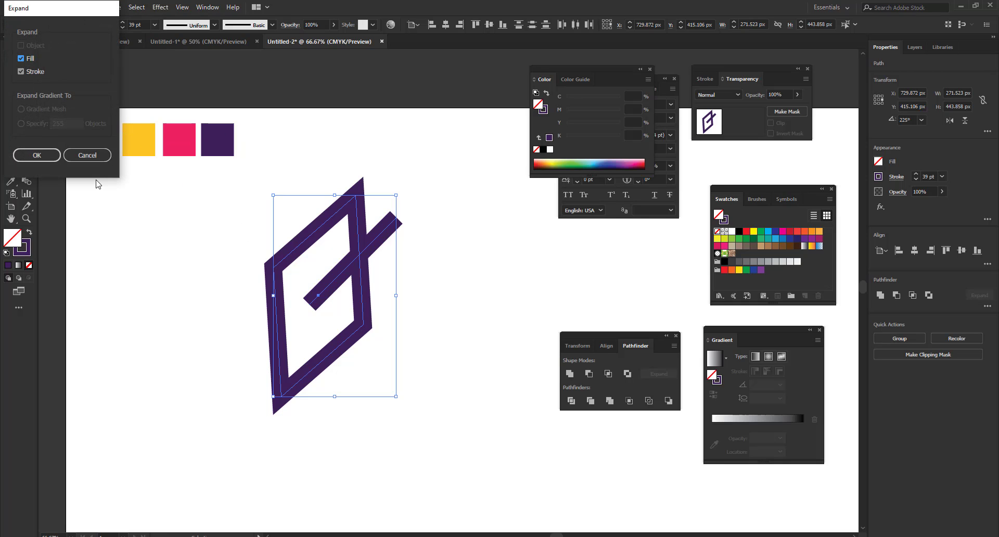
pyautogui.click(36, 155)
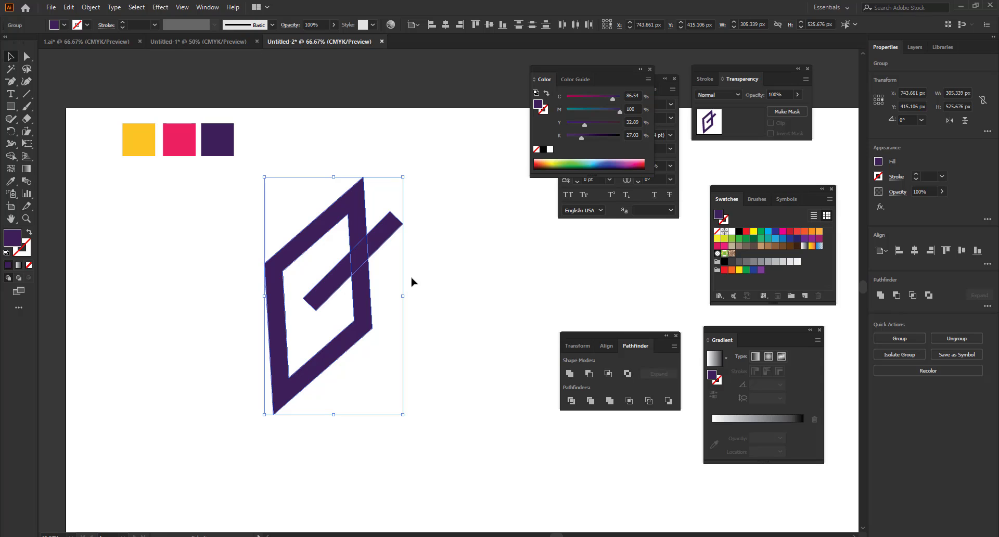
# Remove the part of the diagonal bar outside the parallelogram frame with the Shape Builder tool.
pyautogui.hotkey('shift', 'm')
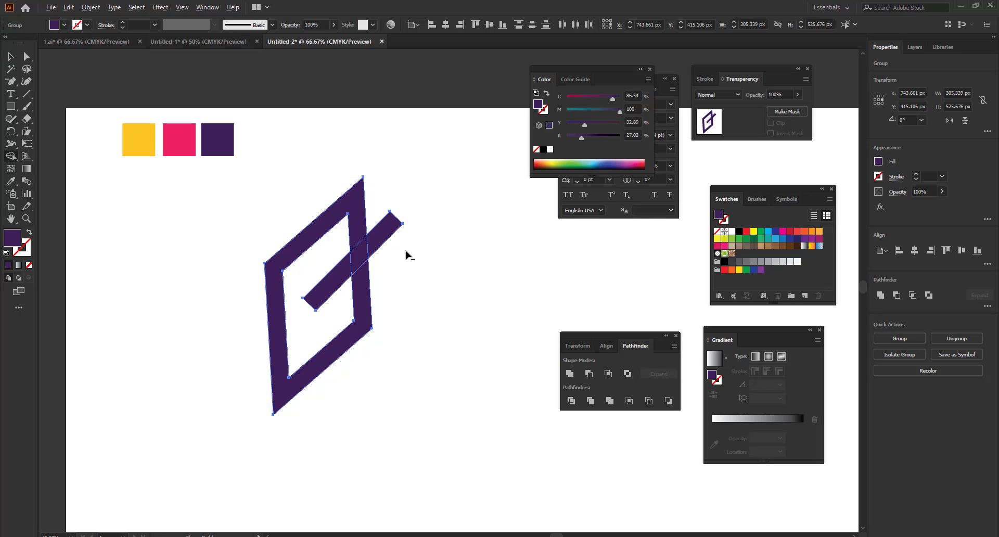
pyautogui.keyDown('alt'); pyautogui.click(395, 229); pyautogui.keyUp('alt')
pyautogui.click(11, 56)
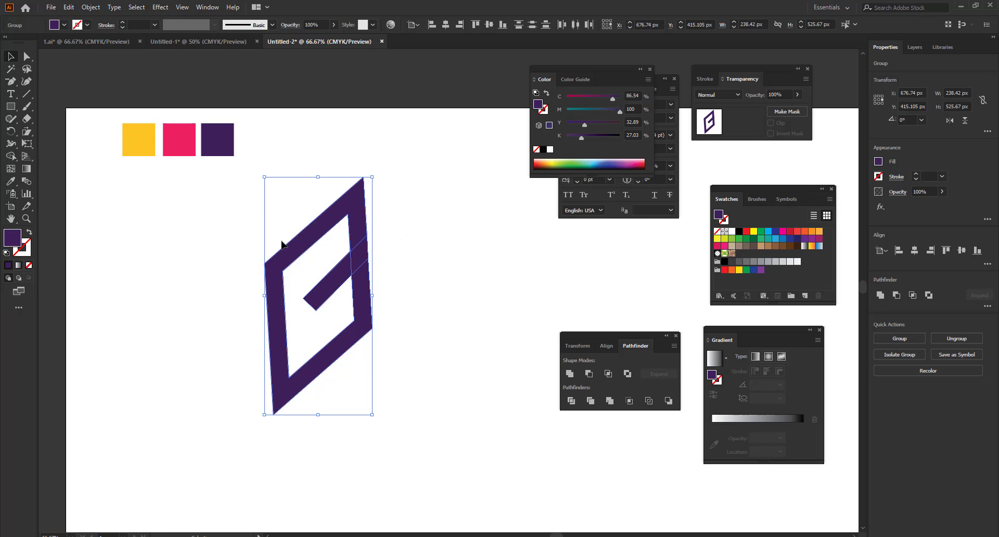
pyautogui.click(428, 196)
# Try cutting a gap in the frame's right side by subtracting a copy of the diagonal bar placed about 20 px higher.
pyautogui.scroll(3, 354, 249)
pyautogui.moveTo(338, 316); pyautogui.dragTo(336, 285)
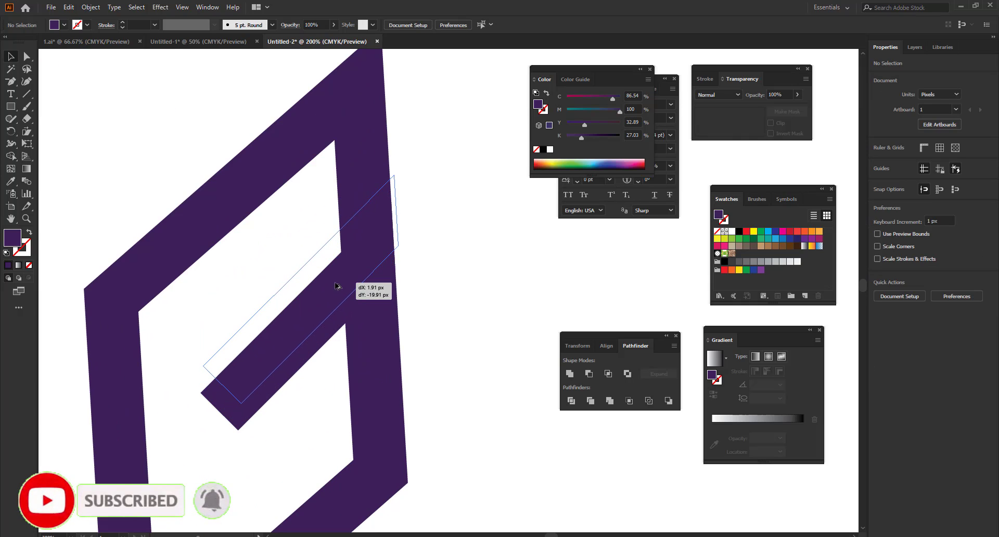
pyautogui.moveTo(338, 341); pyautogui.dragTo(339, 340)
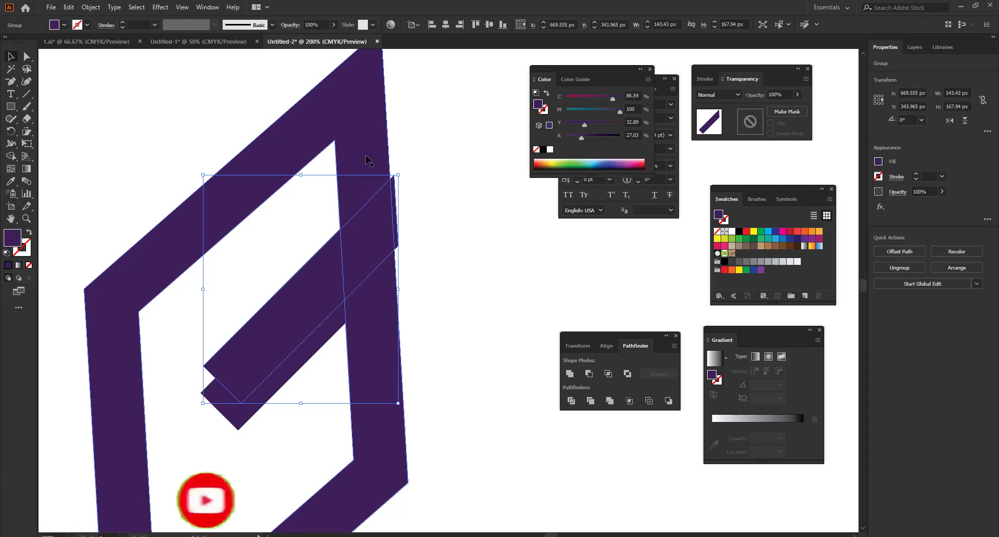
pyautogui.click(27, 56)
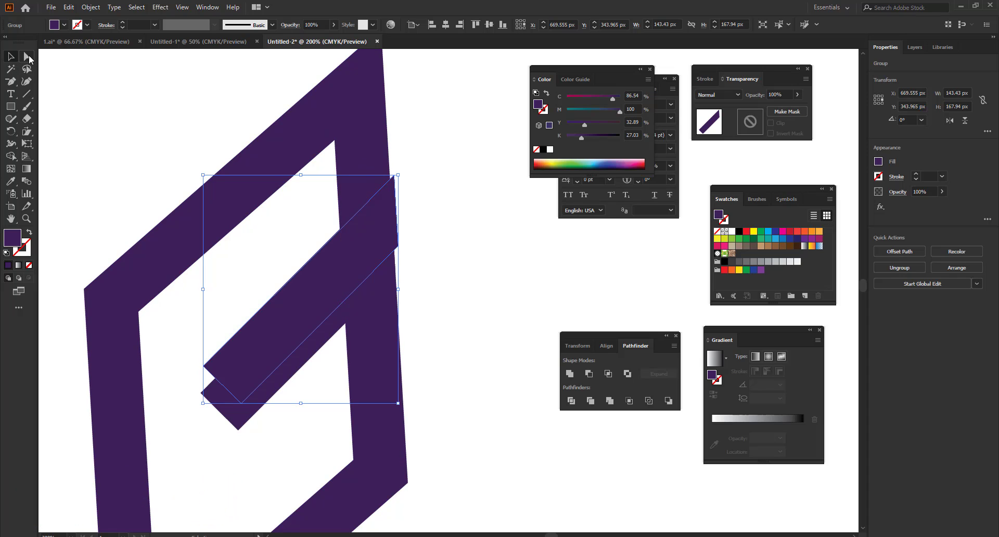
pyautogui.keyDown('shift'); pyautogui.click(382, 153); pyautogui.keyUp('shift')
pyautogui.click(584, 375)
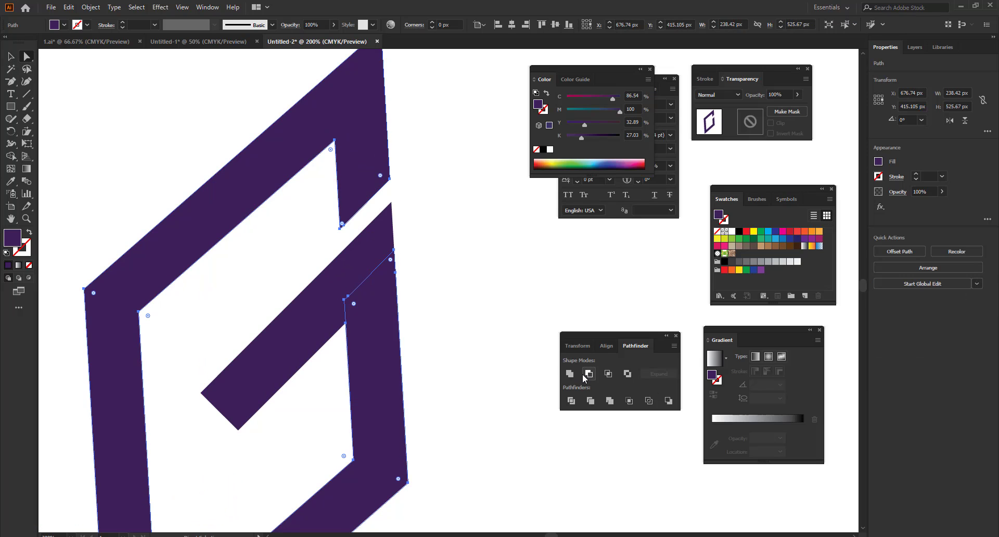
# Undo the gap cut and the duplication of the diagonal bar.
pyautogui.click(453, 277)
pyautogui.press('v')
pyautogui.scroll(-2, 453, 277)
pyautogui.scroll(2, 452, 252)
pyautogui.hotkey('ctrl', 'z')
pyautogui.hotkey('ctrl', 'z')
pyautogui.hotkey('ctrl', 'z')
pyautogui.hotkey('ctrl', 'z')
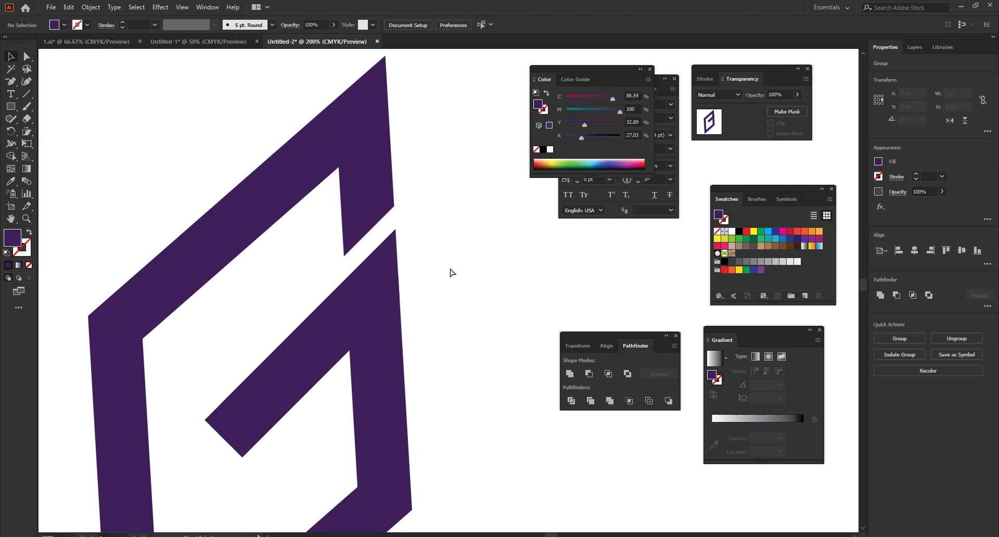
# Move the diagonal bar slightly down and right, and delete the sliver protruding past the frame's right edge.
pyautogui.moveTo(337, 337)
pyautogui.mouseDown()
pyautogui.moveTo(346, 369)
pyautogui.moveTo(340, 354)
pyautogui.mouseUp()
pyautogui.press('a')
pyautogui.hotkey('shift', 'm')
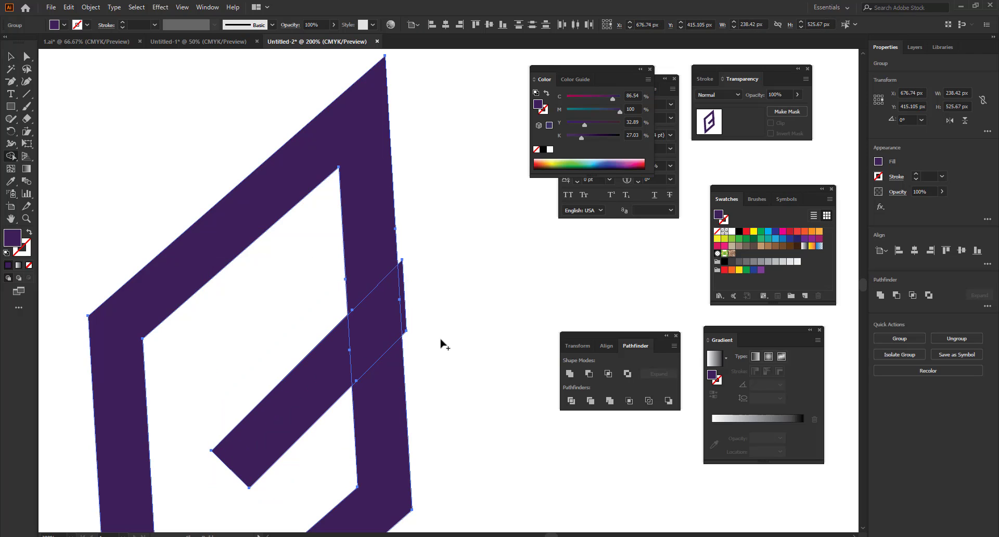
pyautogui.moveTo(402, 318); pyautogui.dragTo(403, 318)
pyautogui.press('a')
pyautogui.click(442, 343)
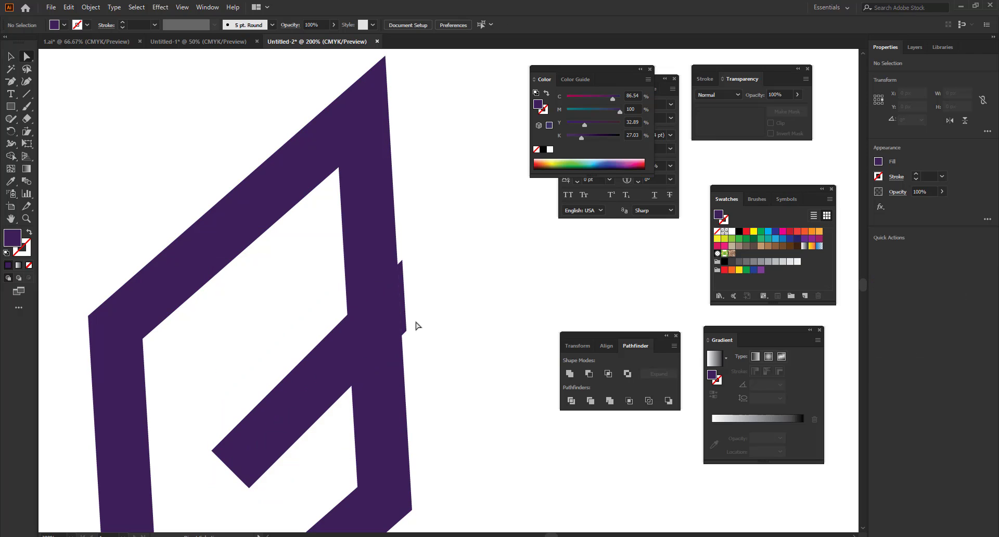
pyautogui.moveTo(405, 321); pyautogui.dragTo(448, 320)
pyautogui.press('Delete')
# Duplicate the diagonal bar slightly upward and subtract the copy from the frame with Minus Front, opening a gap above the original bar.
pyautogui.press('v')
pyautogui.moveTo(332, 352); pyautogui.dragTo(333, 321)
pyautogui.keyDown('shift'); pyautogui.click(373, 205); pyautogui.keyUp('shift')
pyautogui.press('a')
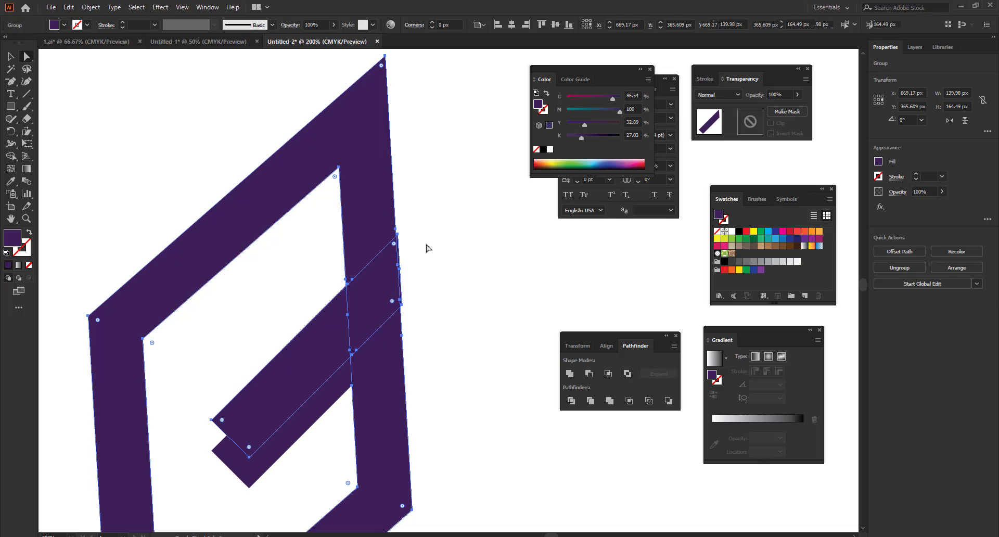
pyautogui.click(590, 374)
pyautogui.click(466, 301)
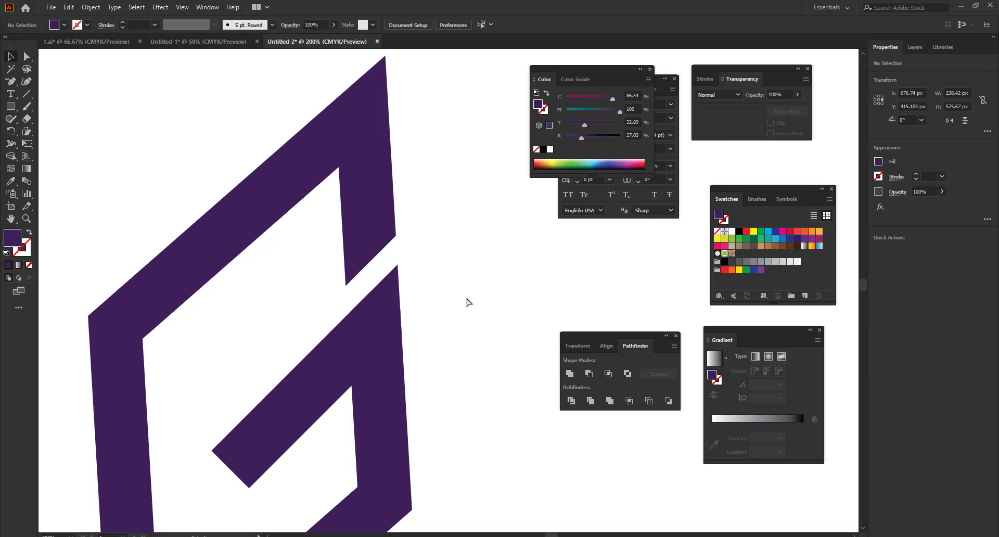
pyautogui.scroll(-3, 466, 300)
pyautogui.scroll(1, 440, 378)
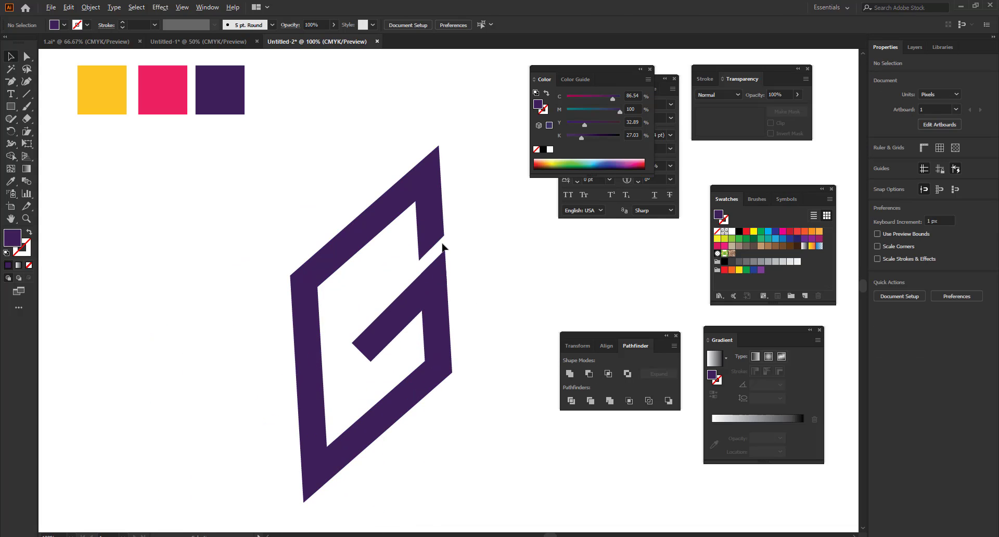
# Duplicate the frame about 34 px right and 92 px up, aligning the copy's left edge with the inner edge of the frame's left bar.
pyautogui.scroll(2, 446, 242)
pyautogui.scroll(-2, 475, 271)
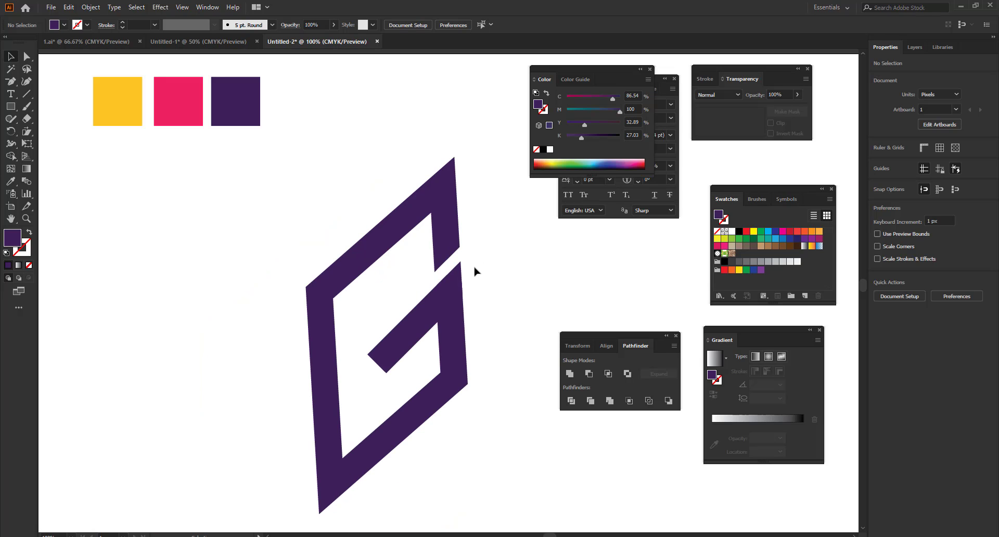
pyautogui.scroll(2, 329, 317)
pyautogui.moveTo(333, 315); pyautogui.dragTo(373, 217)
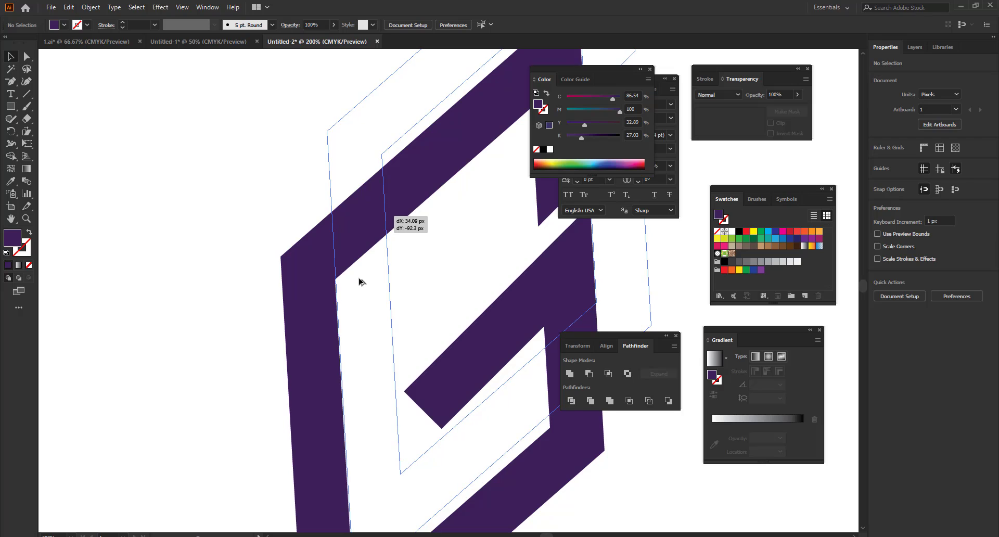
pyautogui.scroll(3, 359, 280)
pyautogui.moveTo(330, 315); pyautogui.dragTo(327, 308)
# Try cutting gaps in the frame by subtracting the entire offset frame copy from it.
pyautogui.press('a')
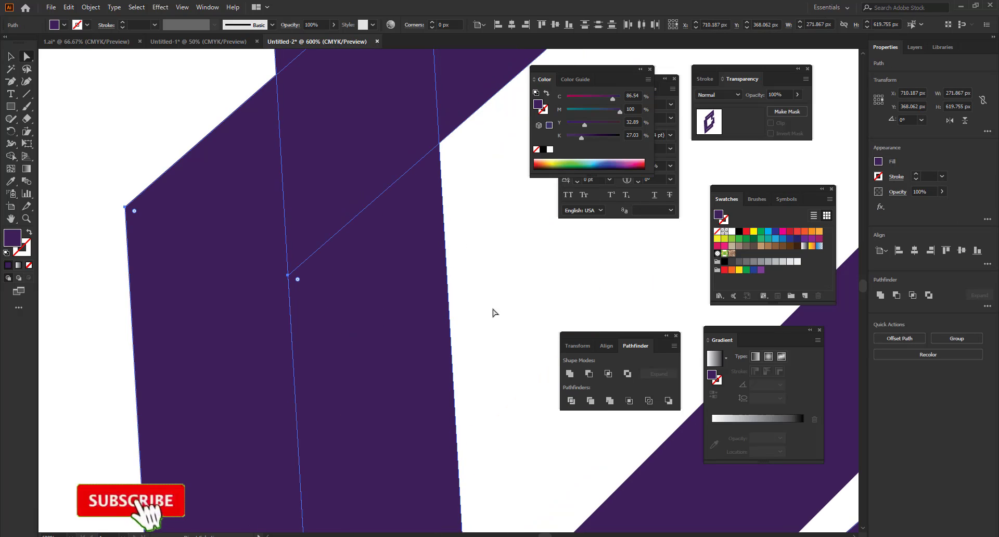
pyautogui.press('Delete')
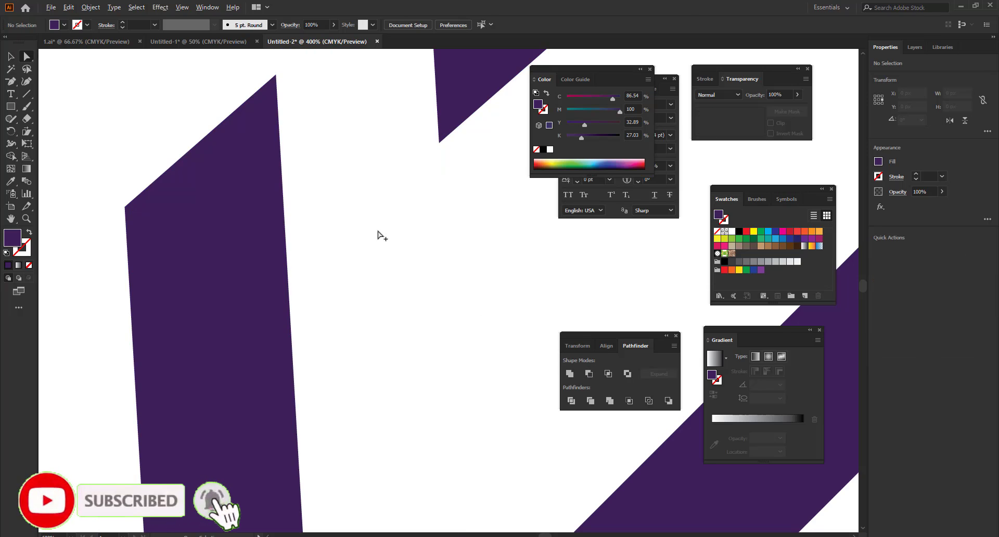
pyautogui.scroll(-3, 387, 255)
pyautogui.moveTo(402, 311); pyautogui.dragTo(328, 286)
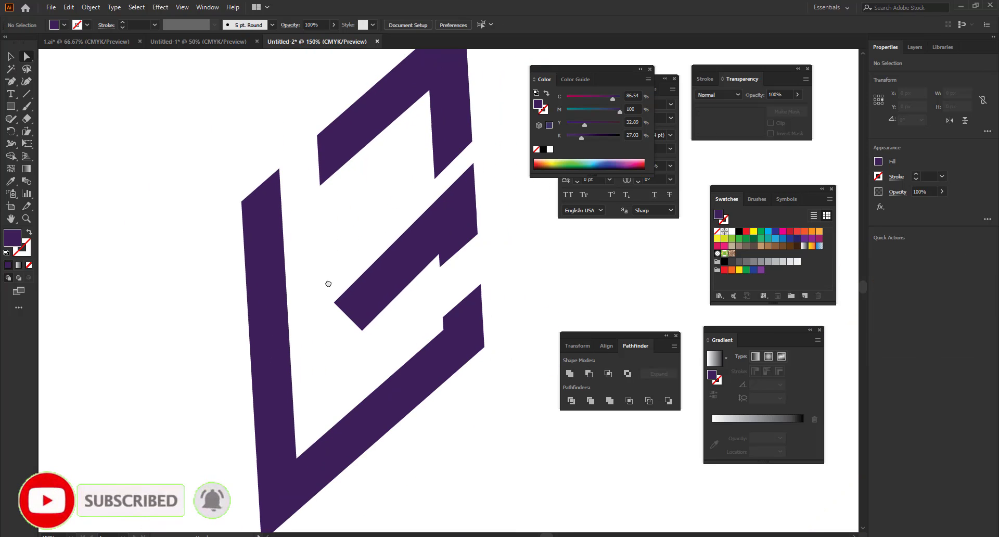
pyautogui.moveTo(461, 232); pyautogui.dragTo(476, 284)
# Undo the subtraction of the offset frame copy.
pyautogui.hotkey('ctrl', 'z')
pyautogui.hotkey('ctrl', 'z')
pyautogui.hotkey('ctrl', 'z')
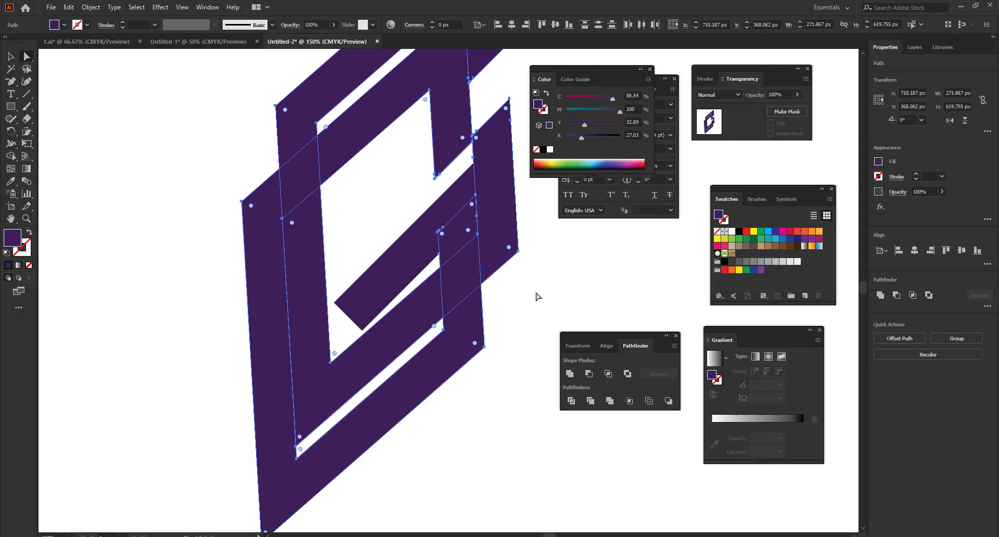
# Remove the copy's left part and its overlap with the frame using the Shape Builder tool, opening a gap in the frame's upper left.
pyautogui.click(543, 276)
pyautogui.click(310, 202)
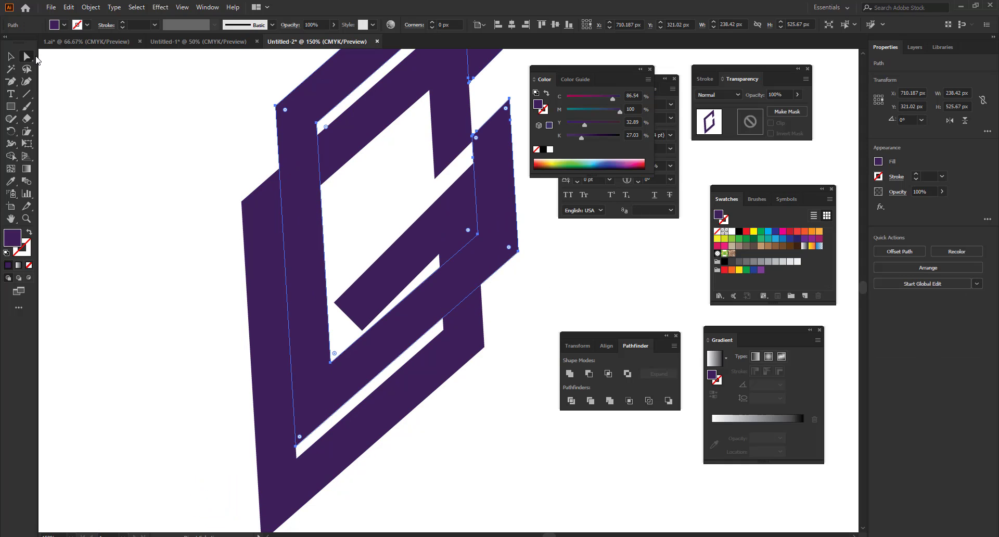
pyautogui.moveTo(343, 219); pyautogui.dragTo(344, 219)
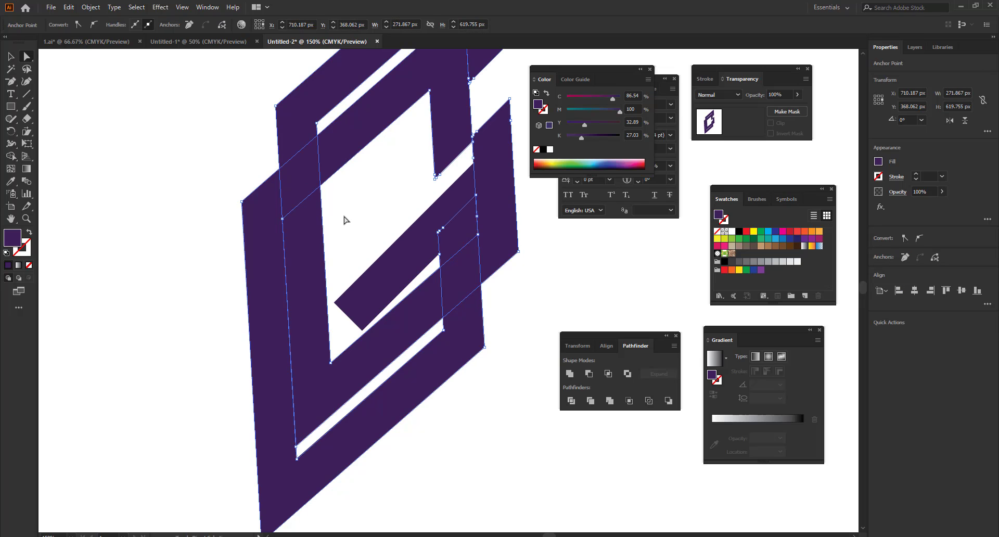
pyautogui.hotkey('shift', 'm')
pyautogui.moveTo(301, 127); pyautogui.dragTo(310, 218)
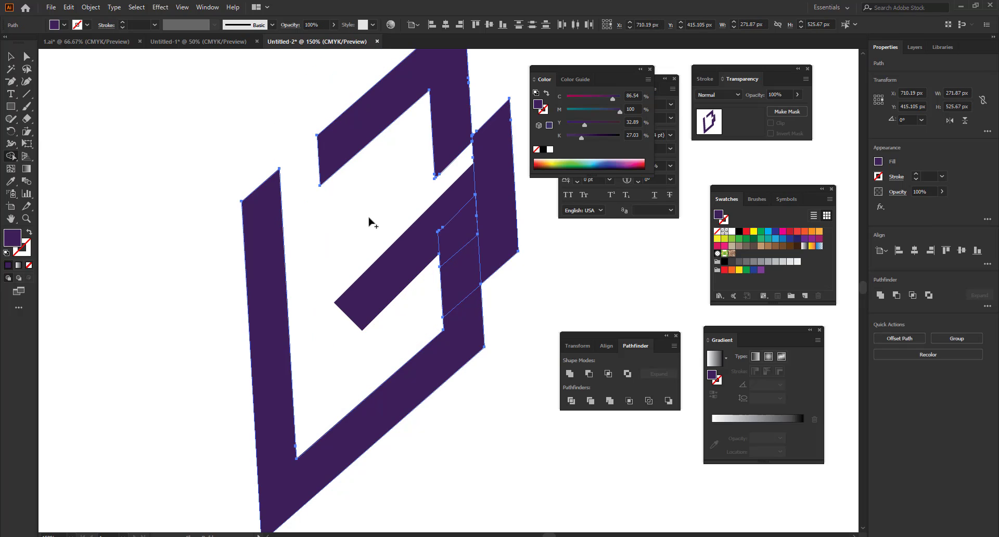
# Delete the leftover piece of the copy that protrudes past the frame's right side.
pyautogui.press('a')
pyautogui.click(514, 257)
pyautogui.moveTo(514, 257); pyautogui.dragTo(603, 254)
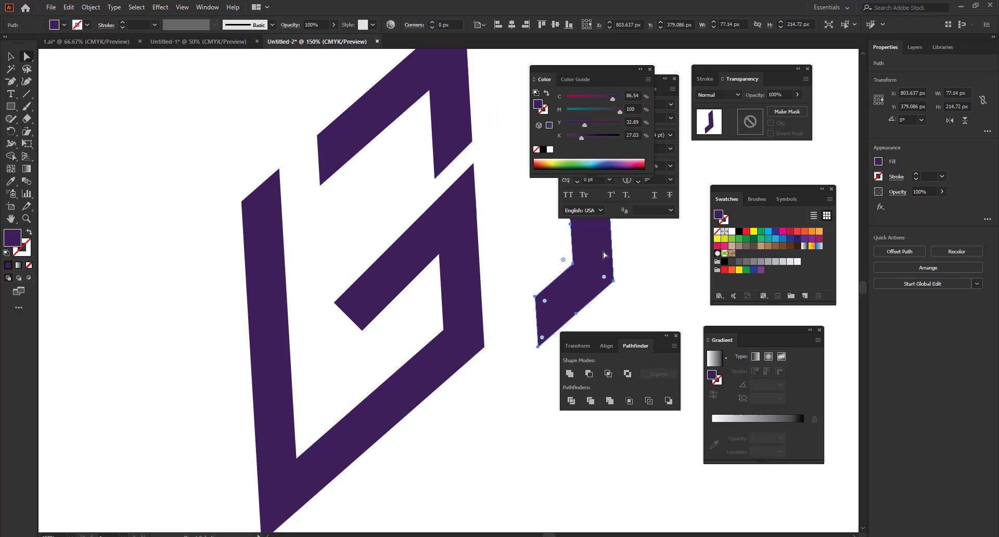
pyautogui.press('Delete')
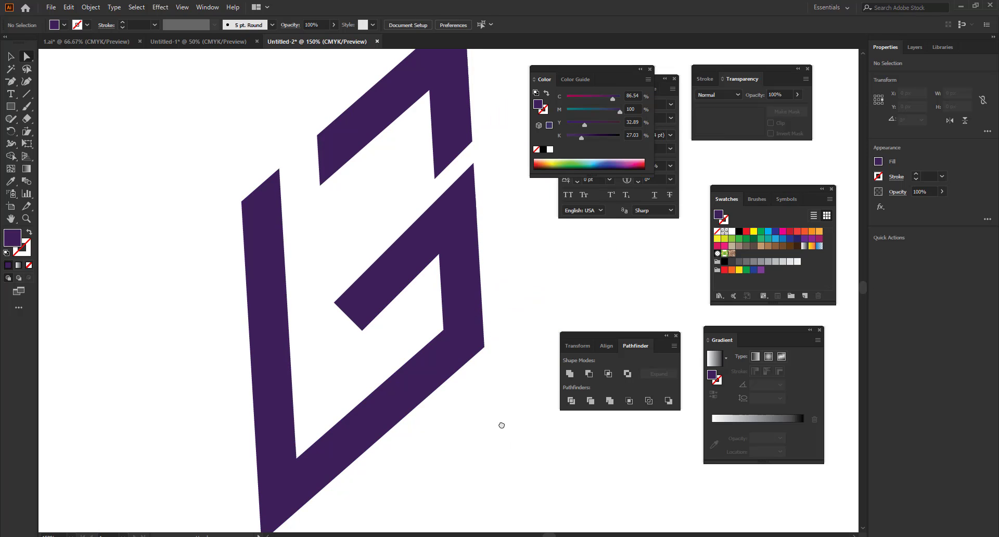
# Duplicate the lower frame piece down and to the right, and subtract the copy with Minus Front to open a gap in the frame's bottom side.
pyautogui.scroll(-3, 501, 425)
pyautogui.moveTo(279, 330); pyautogui.dragTo(390, 460)
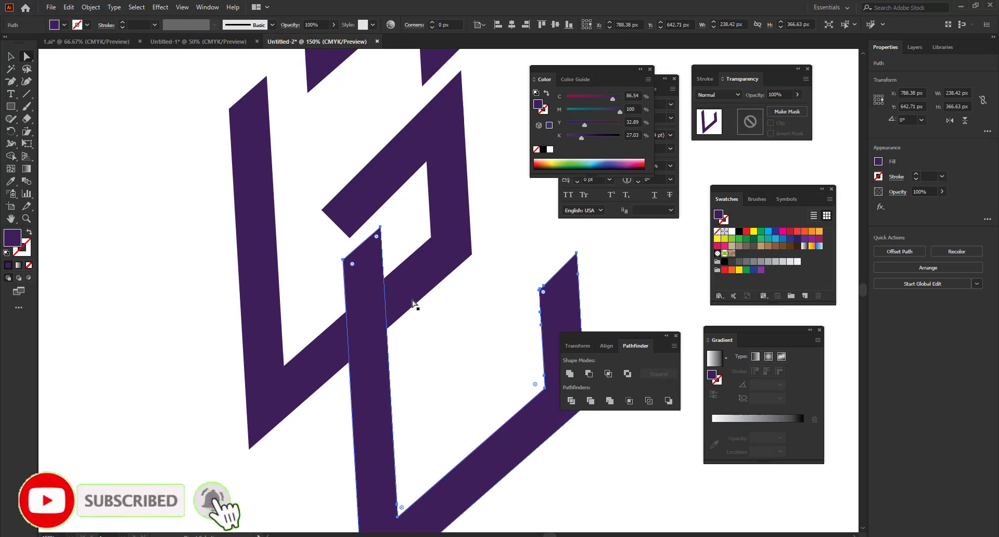
pyautogui.click(589, 374)
pyautogui.click(455, 386)
pyautogui.press('v')
pyautogui.scroll(-4, 454, 387)
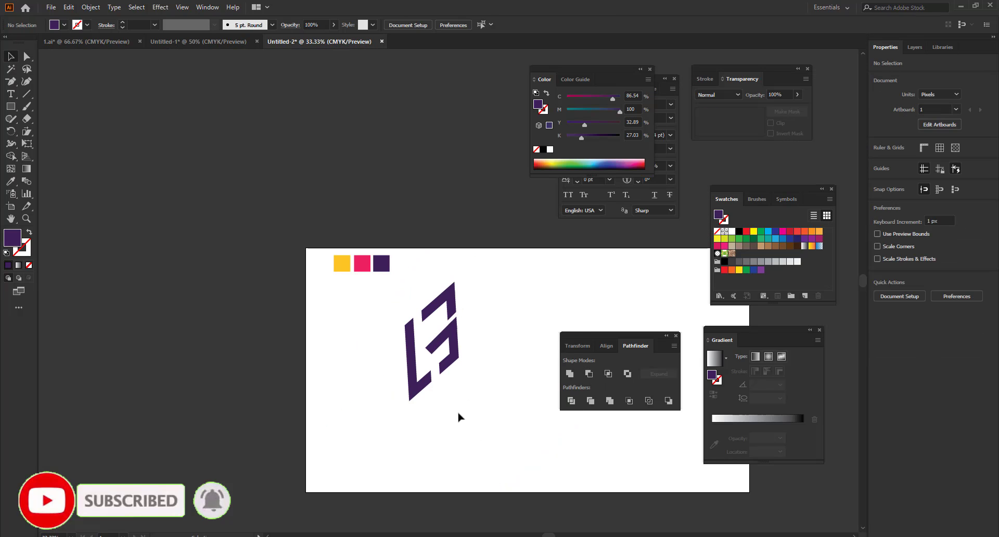
# Select all the logo pieces and merge the overlapping shapes with the Pathfinder Unite operation.
pyautogui.scroll(3, 470, 352)
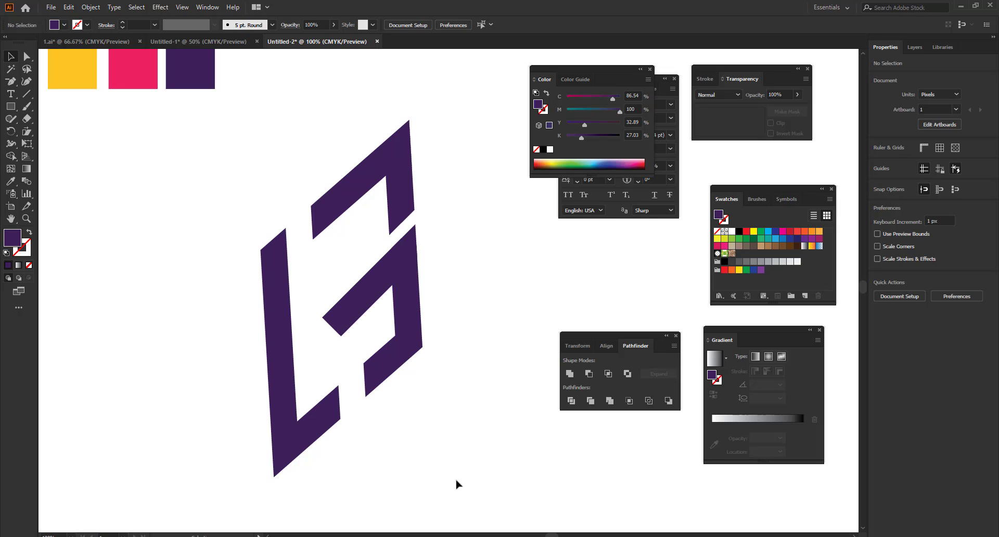
pyautogui.moveTo(196, 193); pyautogui.dragTo(195, 143)
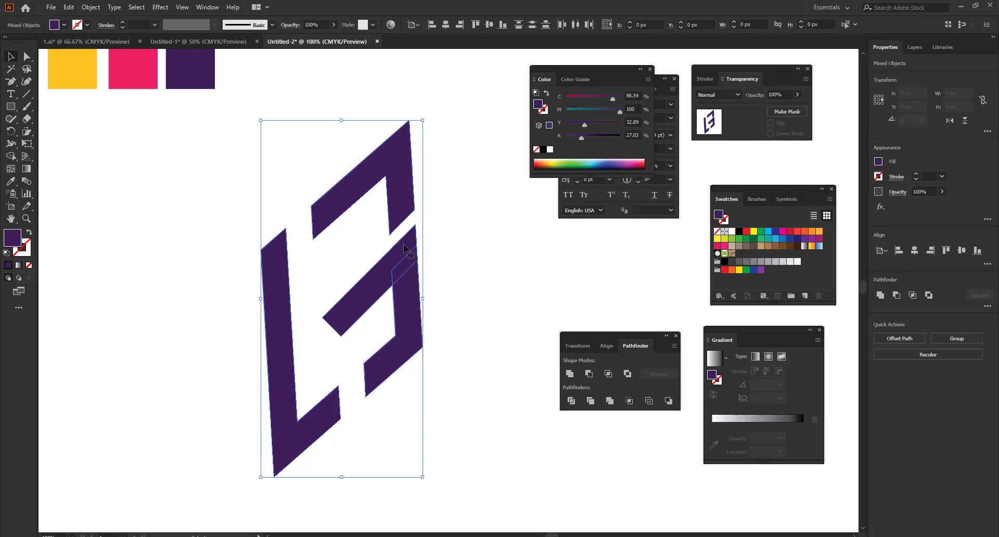
pyautogui.click(568, 375)
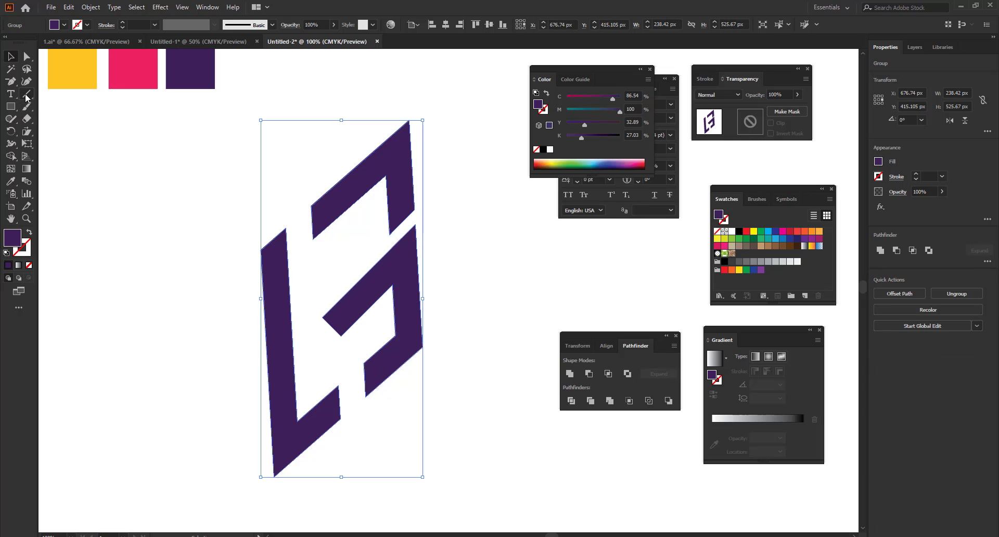
# Try drawing a line down the left bar with the Line Segment tool, and undo it.
pyautogui.press('a')
pyautogui.scroll(2, 403, 198)
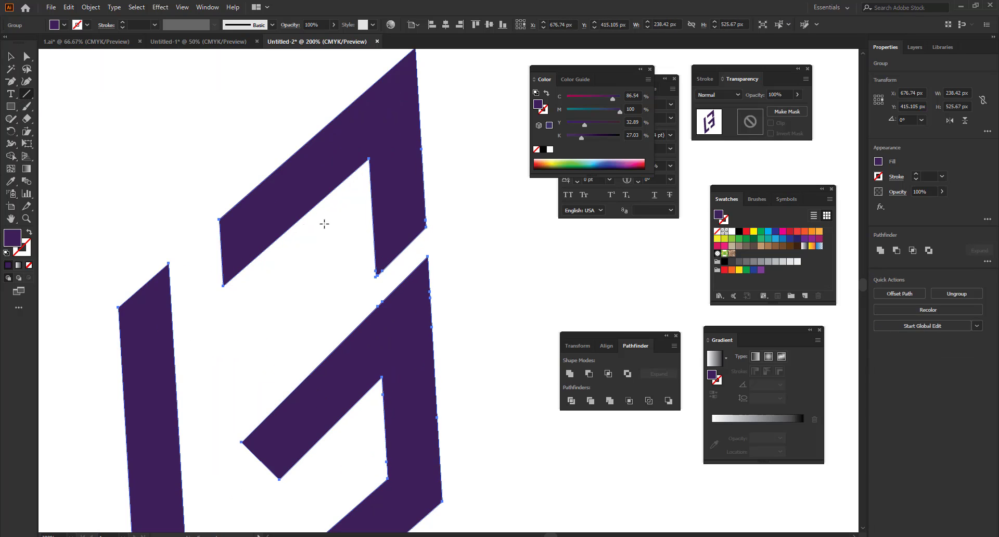
pyautogui.scroll(-1, 160, 270)
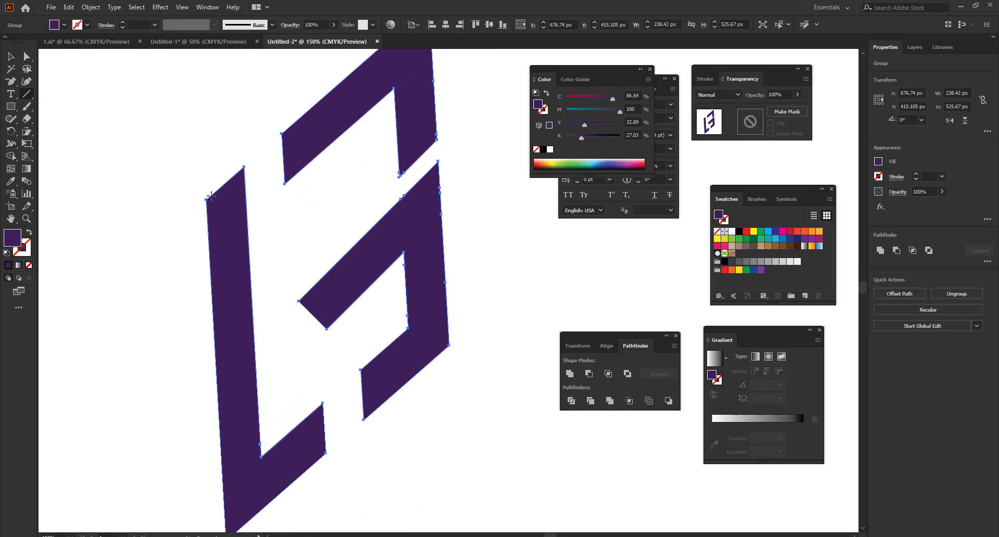
pyautogui.scroll(-1, 254, 173)
pyautogui.moveTo(244, 90); pyautogui.dragTo(228, 507)
pyautogui.scroll(-2, 254, 391)
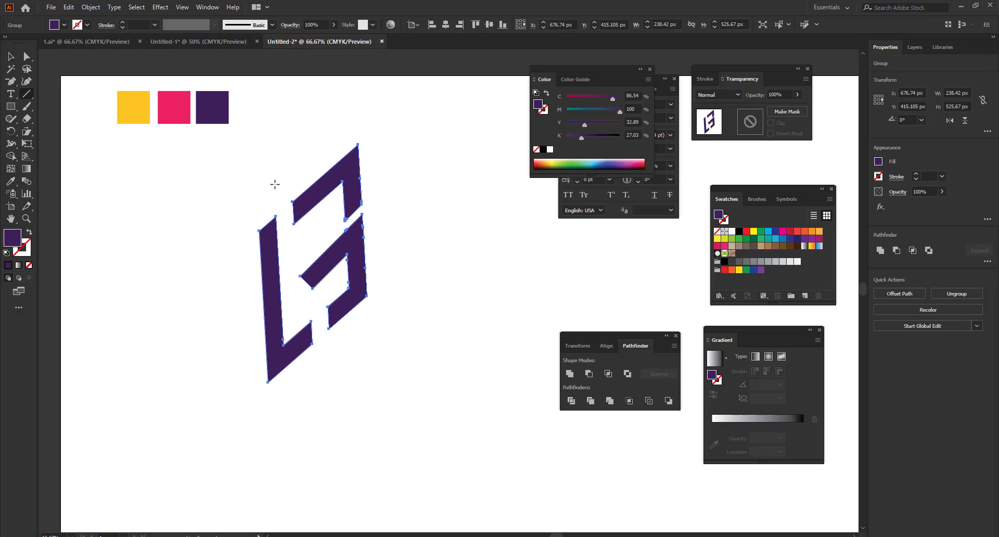
pyautogui.moveTo(292, 180)
pyautogui.mouseDown()
pyautogui.moveTo(265, 347)
pyautogui.moveTo(255, 343)
pyautogui.moveTo(259, 431)
pyautogui.moveTo(249, 412)
pyautogui.moveTo(270, 446)
pyautogui.moveTo(269, 419)
pyautogui.mouseUp()
pyautogui.hotkey('ctrl', 'z')
# Draw a line from the L-shaped piece's bottom corner past the left bar's upper inner corner, and Divide the piece along it.
pyautogui.scroll(3, 266, 388)
pyautogui.moveTo(271, 380); pyautogui.dragTo(293, 252)
pyautogui.scroll(4, 333, 319)
pyautogui.press('a')
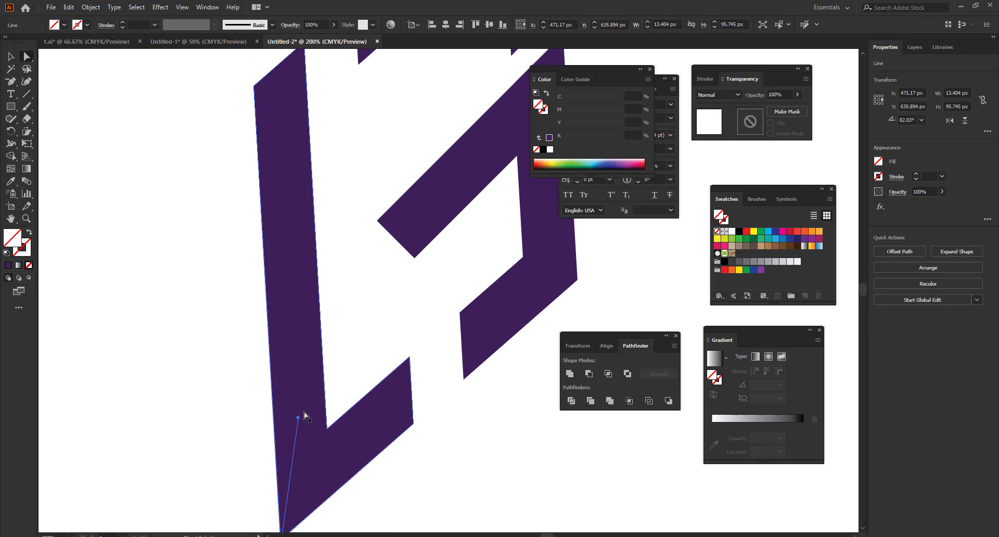
pyautogui.moveTo(299, 421); pyautogui.dragTo(312, 301)
pyautogui.moveTo(323, 228); pyautogui.dragTo(322, 223)
pyautogui.scroll(-3, 345, 313)
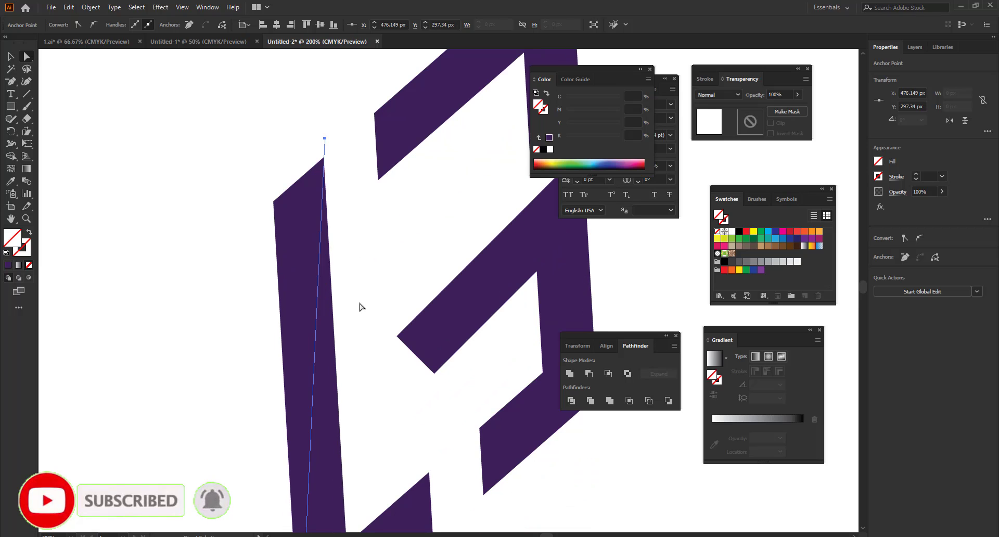
pyautogui.click(572, 402)
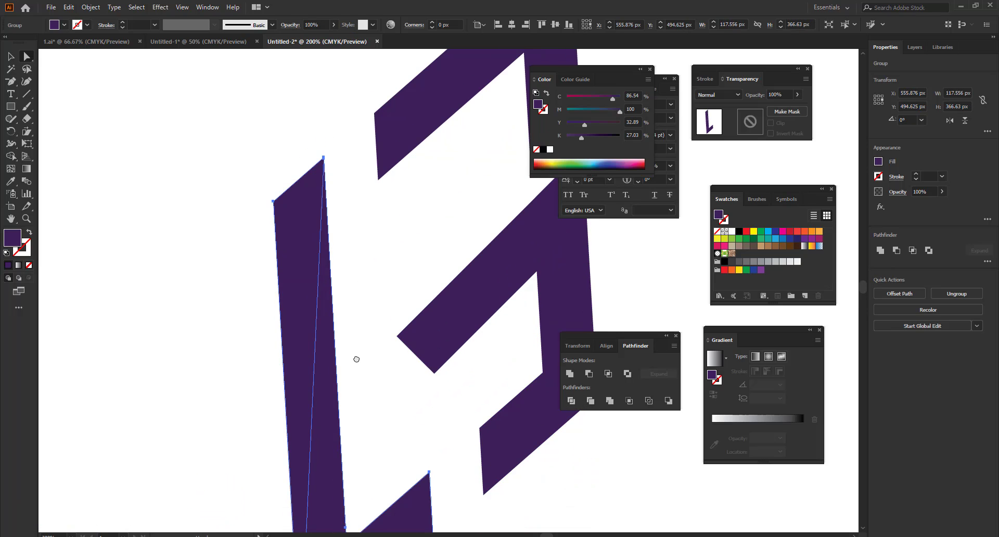
# Draw a line from beyond the short bottom leg's upper tip through the L-shaped piece's bottom corner, and Divide the piece along it.
pyautogui.moveTo(357, 358); pyautogui.dragTo(312, 216)
pyautogui.click(24, 95)
pyautogui.scroll(-3, 339, 281)
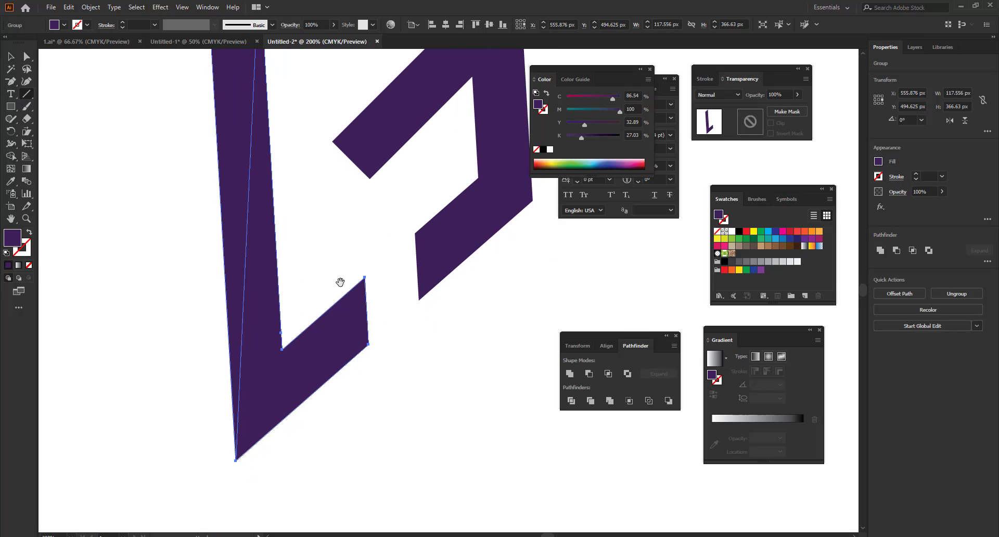
pyautogui.moveTo(375, 340); pyautogui.dragTo(200, 491)
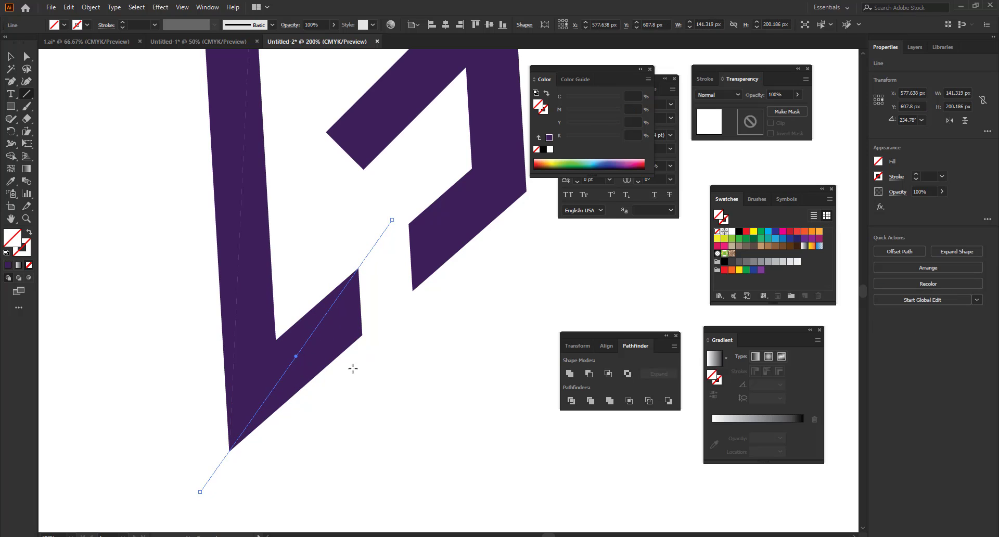
pyautogui.press('a')
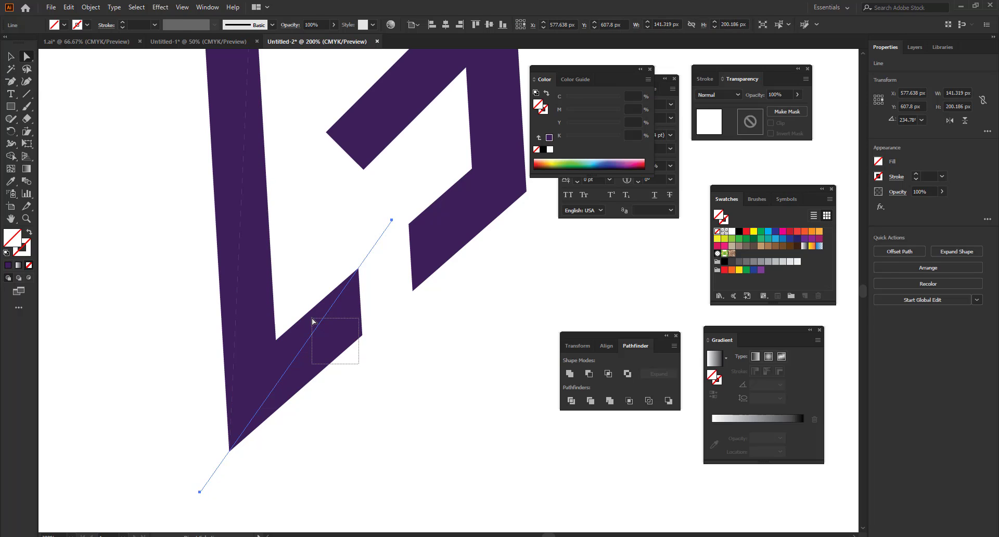
pyautogui.moveTo(312, 321); pyautogui.dragTo(312, 320)
pyautogui.click(570, 400)
# Draw a line from the diagonal bar's upper right corner through the lower corner of its free end, and Divide the piece along it.
pyautogui.moveTo(472, 357); pyautogui.dragTo(405, 426)
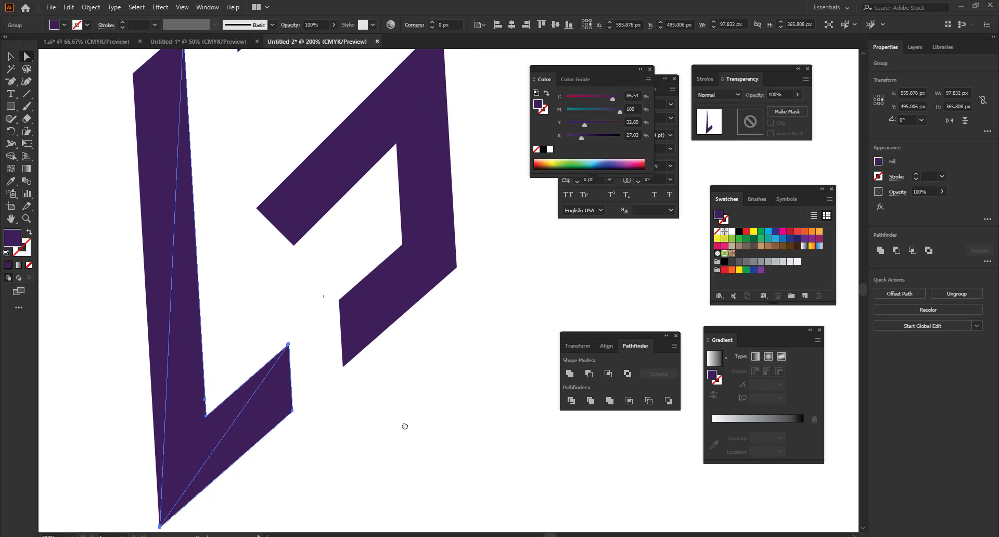
pyautogui.moveTo(432, 374); pyautogui.dragTo(411, 429)
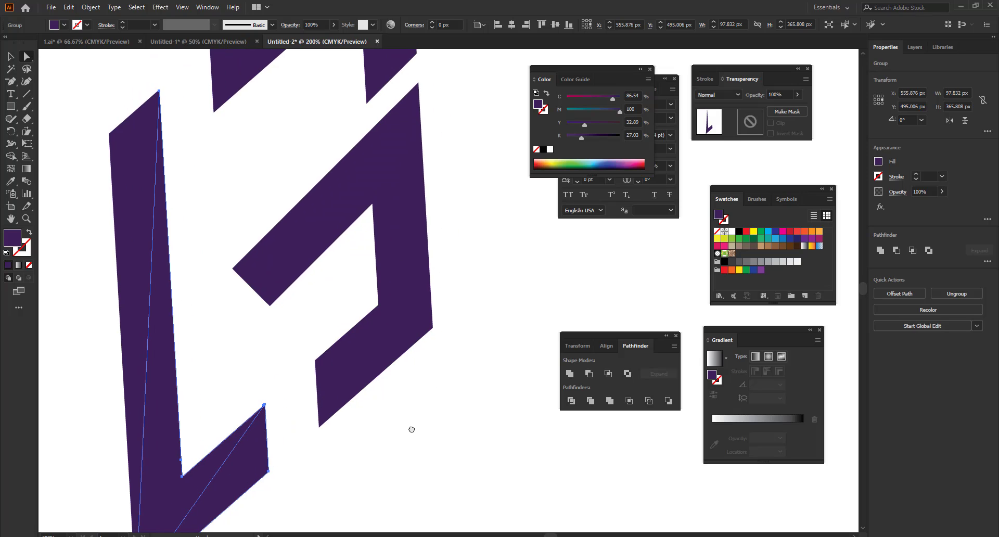
pyautogui.click(27, 95)
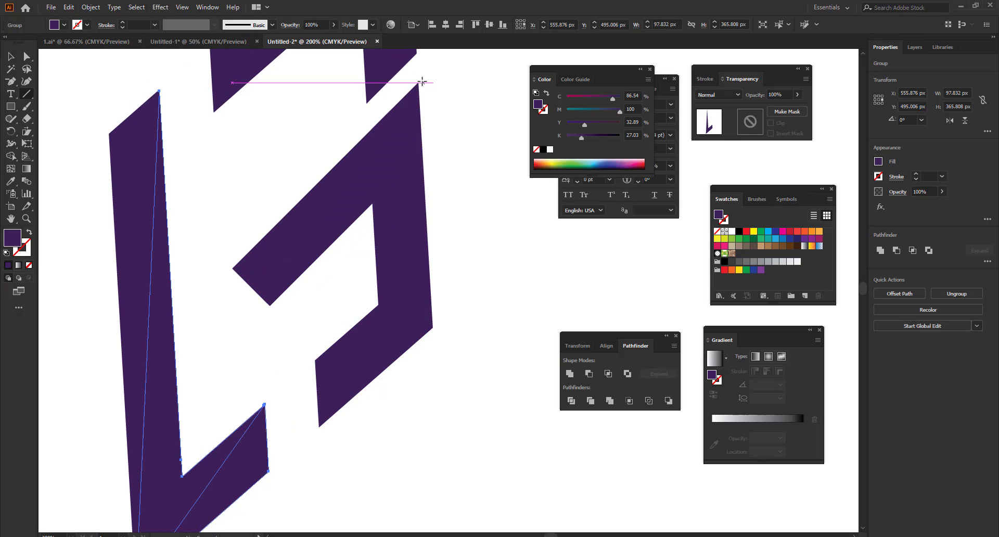
pyautogui.moveTo(420, 82); pyautogui.dragTo(247, 338)
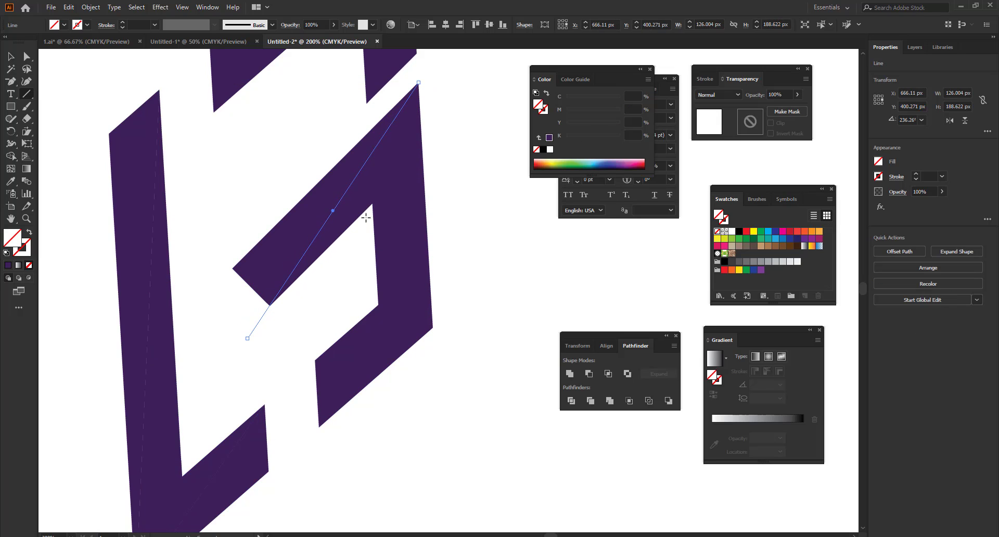
pyautogui.press('a')
pyautogui.keyDown('shift'); pyautogui.click(376, 188); pyautogui.keyUp('shift')
pyautogui.click(571, 401)
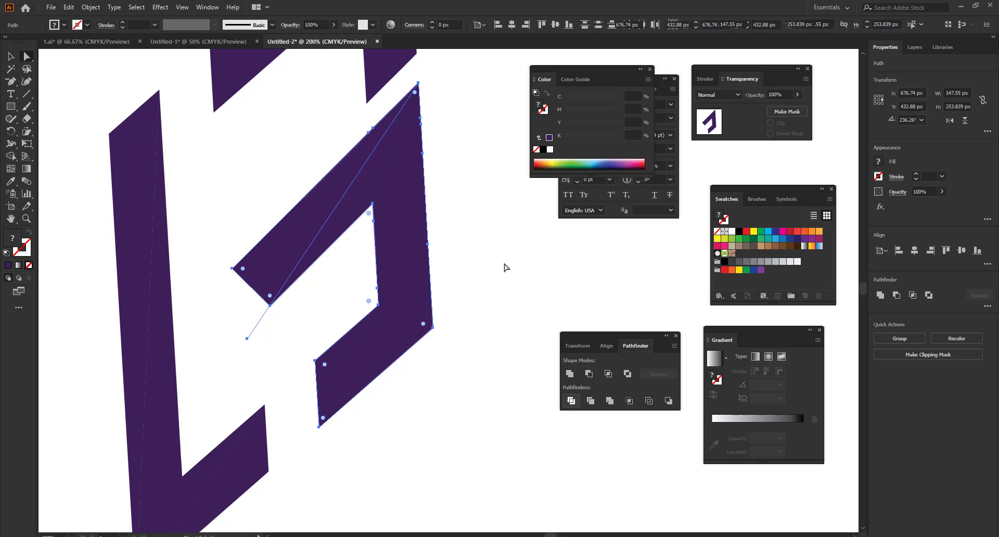
pyautogui.click(504, 267)
pyautogui.moveTo(337, 190)
pyautogui.mouseDown()
pyautogui.moveTo(237, 177)
pyautogui.moveTo(336, 193)
pyautogui.mouseUp()
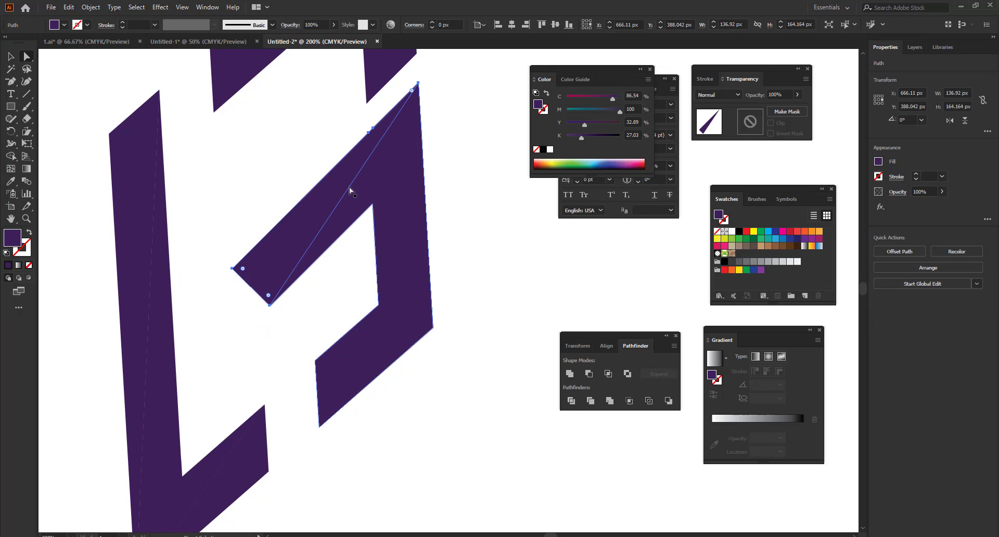
# Draw a line from the inner corner below the diagonal bar through the outer lower right corner, and Divide the right piece along it.
pyautogui.click(26, 94)
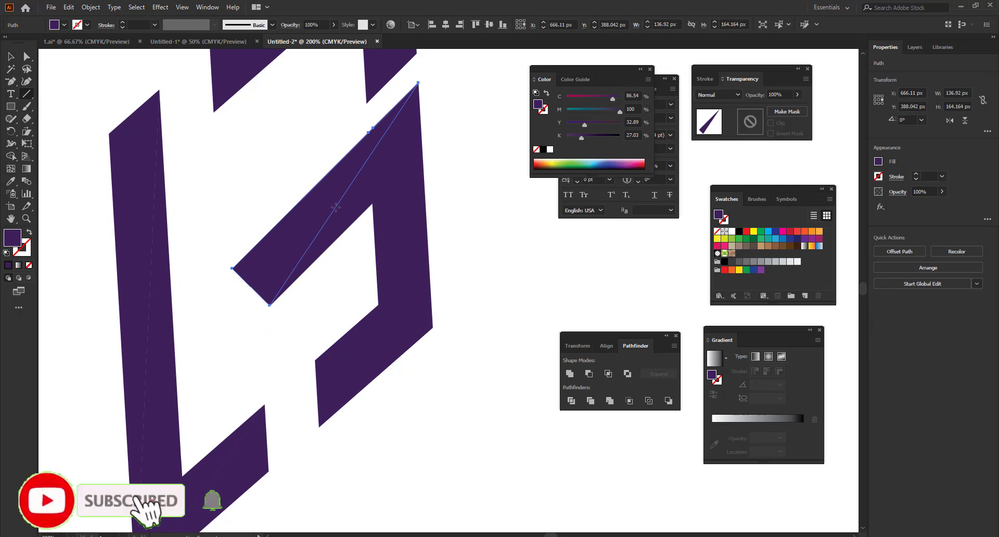
pyautogui.moveTo(372, 205); pyautogui.dragTo(439, 339)
pyautogui.press('a')
pyautogui.keyDown('shift'); pyautogui.click(393, 319); pyautogui.keyUp('shift')
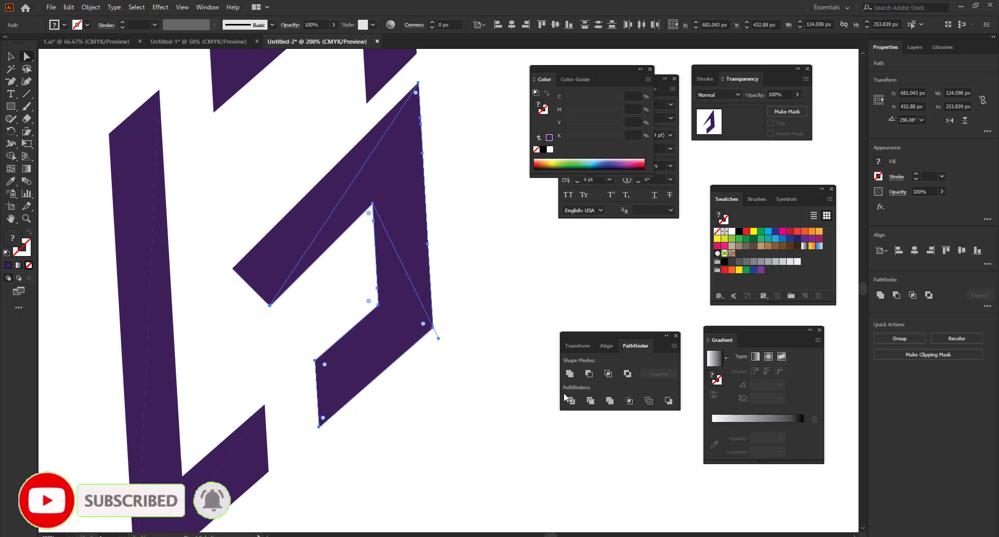
pyautogui.click(572, 401)
pyautogui.click(364, 354)
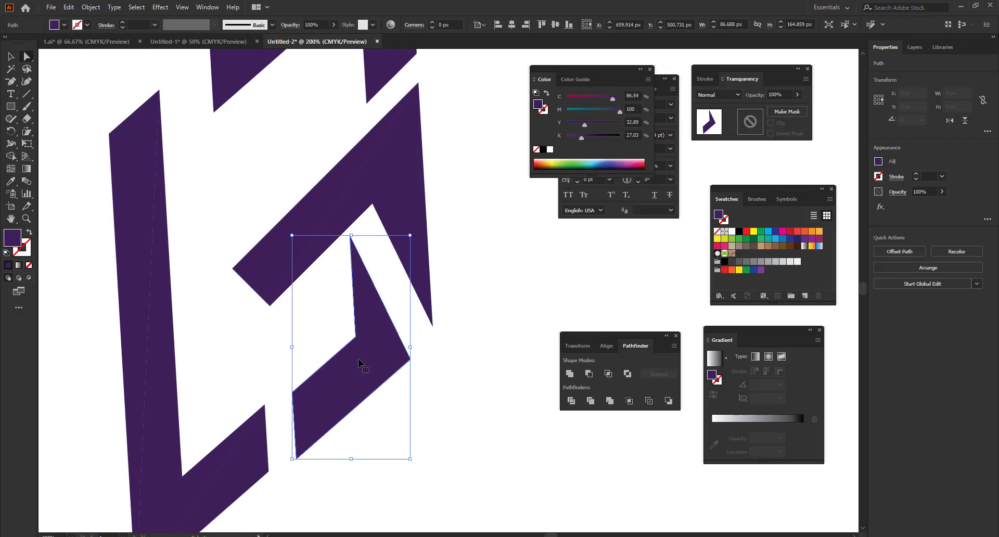
# Draw a line from the right piece's inner corner past the bottom tip of its lower leg, and Divide the piece along it.
pyautogui.press('\\')
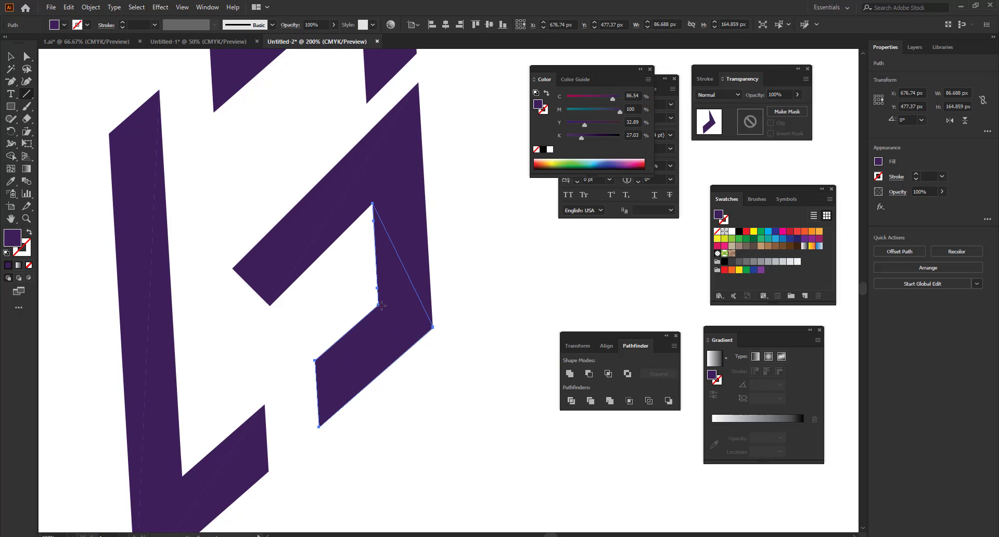
pyautogui.moveTo(377, 305); pyautogui.dragTo(312, 435)
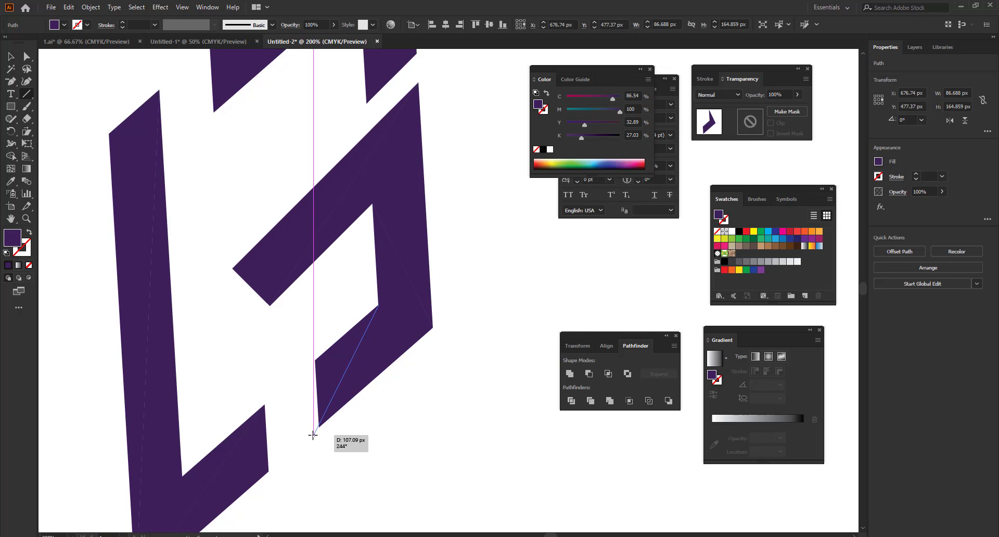
pyautogui.moveTo(312, 435); pyautogui.dragTo(313, 435)
pyautogui.hotkey('ctrl', 'z')
pyautogui.moveTo(444, 327); pyautogui.dragTo(242, 367)
pyautogui.moveTo(377, 305); pyautogui.dragTo(300, 464)
pyautogui.press('a')
pyautogui.keyDown('shift'); pyautogui.click(395, 332); pyautogui.keyUp('shift')
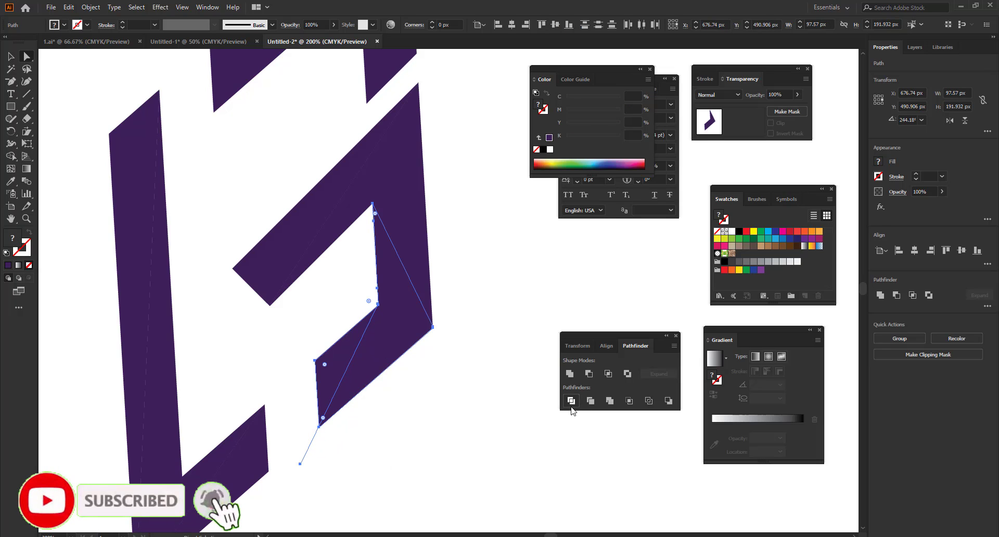
pyautogui.click(571, 405)
pyautogui.click(446, 433)
pyautogui.moveTo(351, 344); pyautogui.dragTo(311, 346)
pyautogui.hotkey('ctrl', 'z')
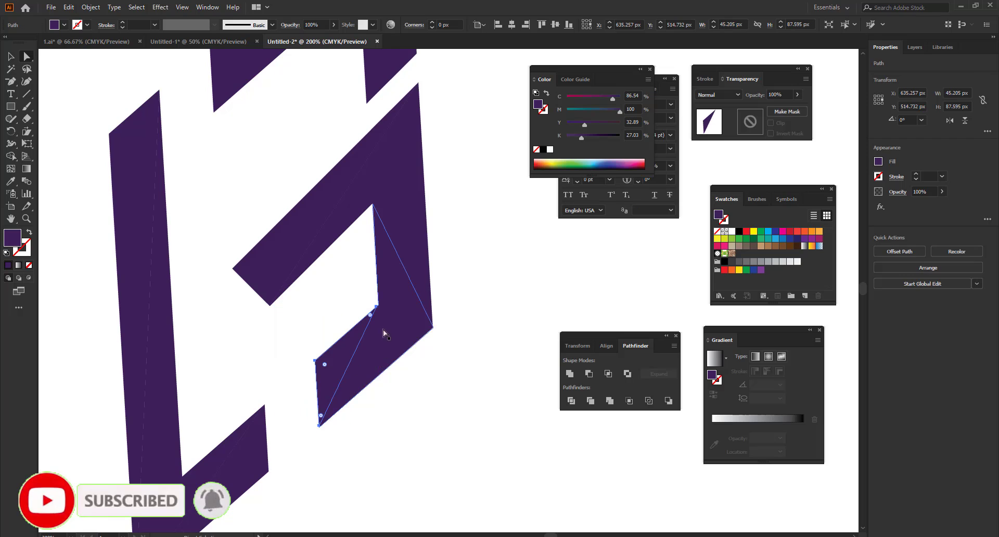
# Snap the slightly offset anchor point of the newly divided facets onto the right piece's inner corner.
pyautogui.scroll(10, 383, 329)
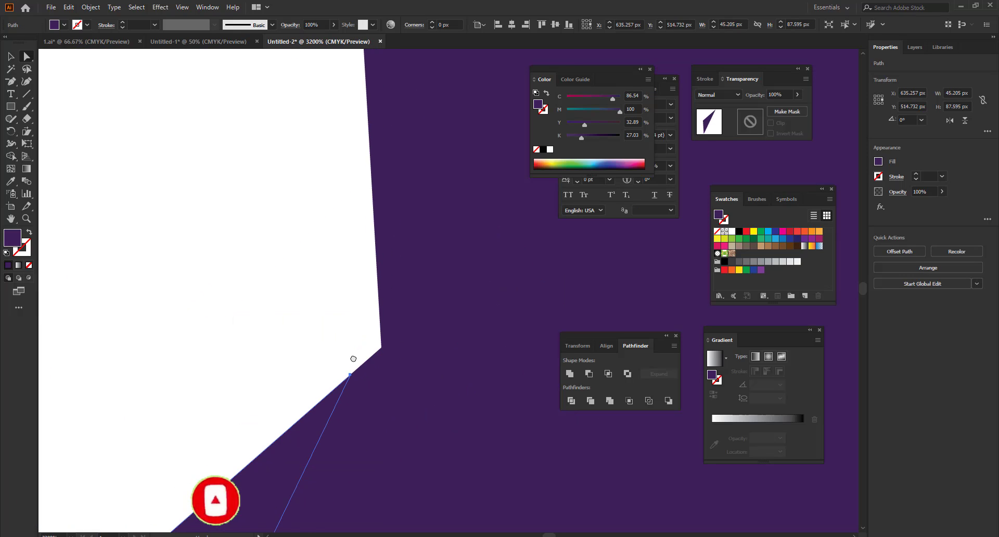
pyautogui.moveTo(337, 359); pyautogui.dragTo(383, 351)
pyautogui.scroll(-8, 318, 344)
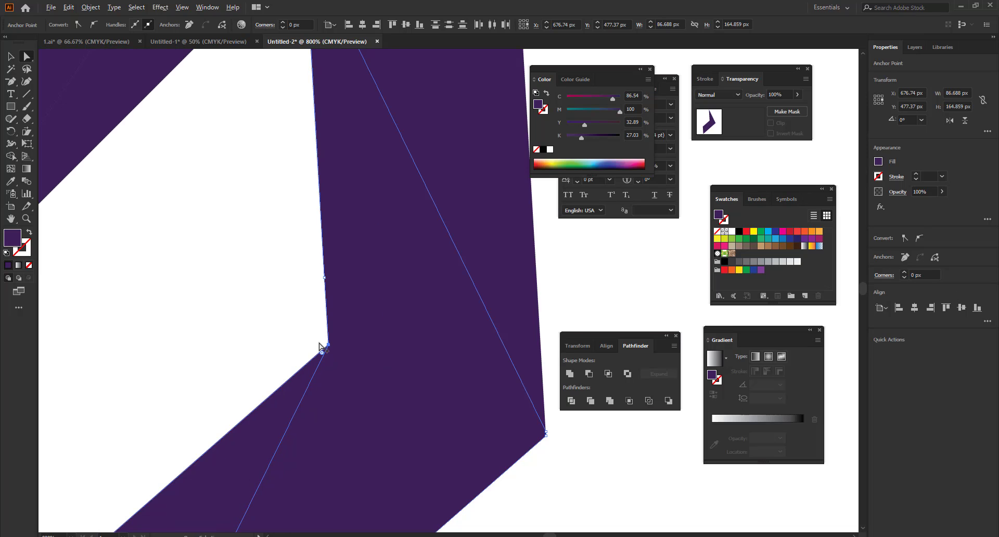
pyautogui.click(416, 402)
pyautogui.moveTo(415, 295); pyautogui.dragTo(427, 330)
pyautogui.click(359, 372)
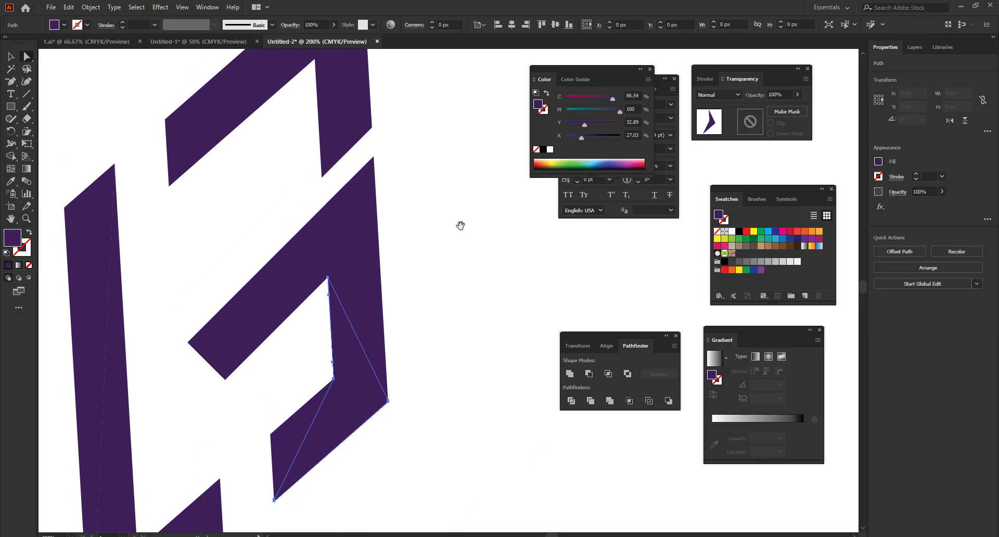
# Draw a line from the top piece's inner corner past the upper corner of its free left end, and Divide the piece along it.
pyautogui.moveTo(459, 225); pyautogui.dragTo(477, 351)
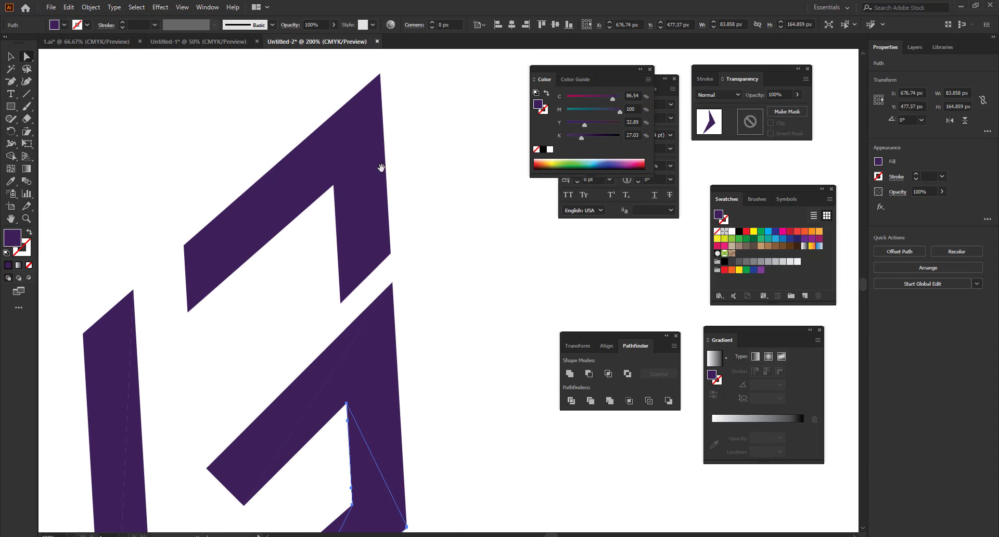
pyautogui.click(27, 94)
pyautogui.scroll(1, 255, 172)
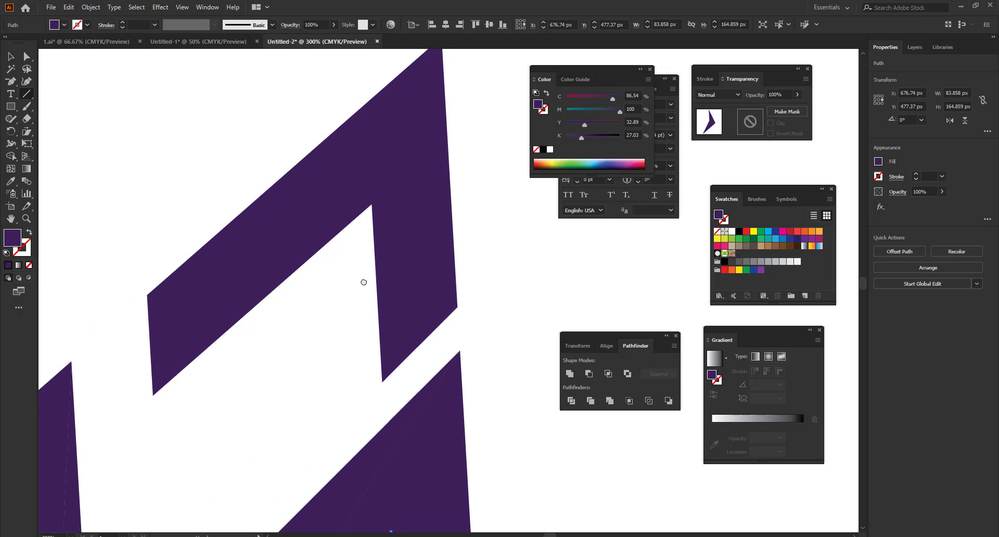
pyautogui.moveTo(364, 282); pyautogui.dragTo(371, 292)
pyautogui.moveTo(379, 214); pyautogui.dragTo(130, 315)
pyautogui.press('a')
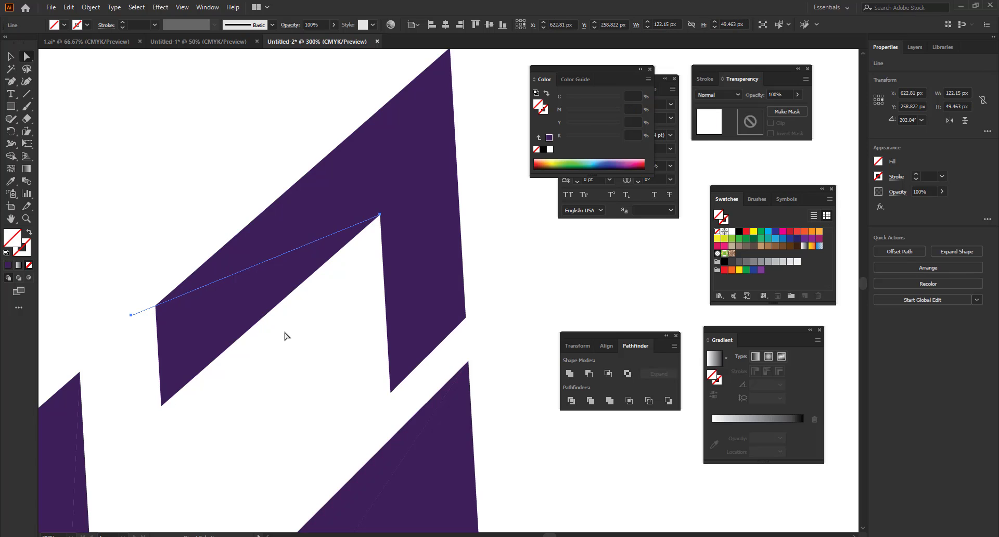
pyautogui.keyDown('shift'); pyautogui.click(213, 323); pyautogui.keyUp('shift')
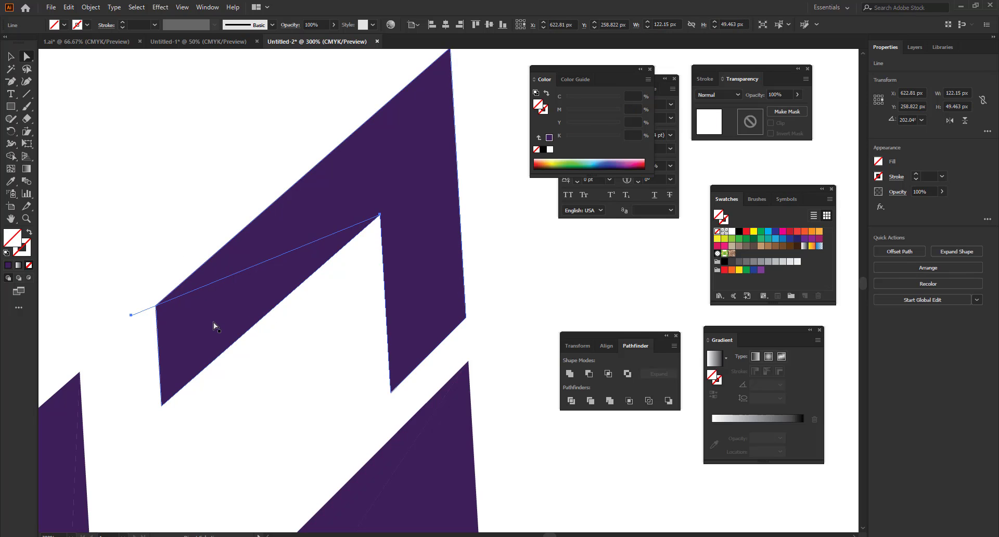
pyautogui.click(571, 399)
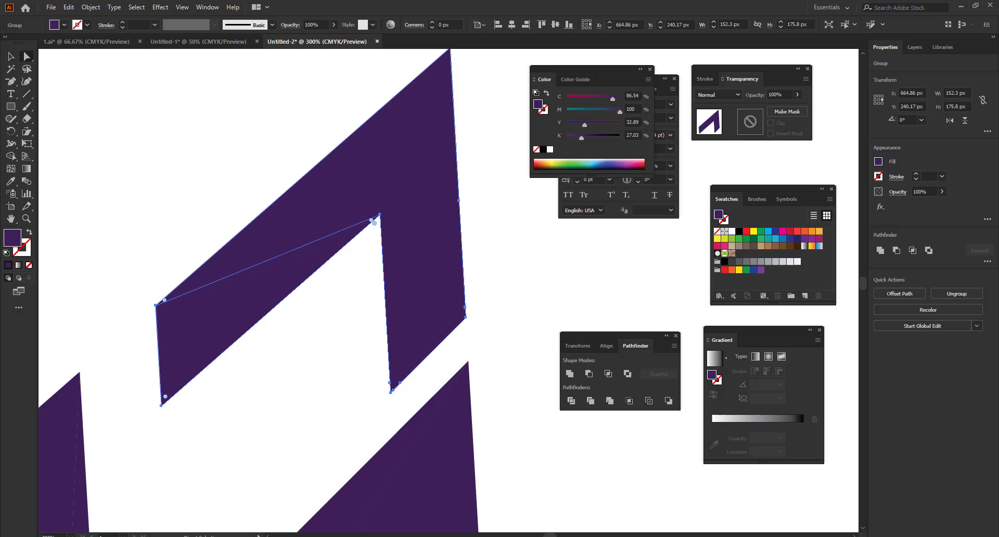
# Draw a line from the lower tip of the top piece's right leg through its peak, and Divide the piece along it.
pyautogui.click(24, 95)
pyautogui.moveTo(450, 356); pyautogui.dragTo(375, 389)
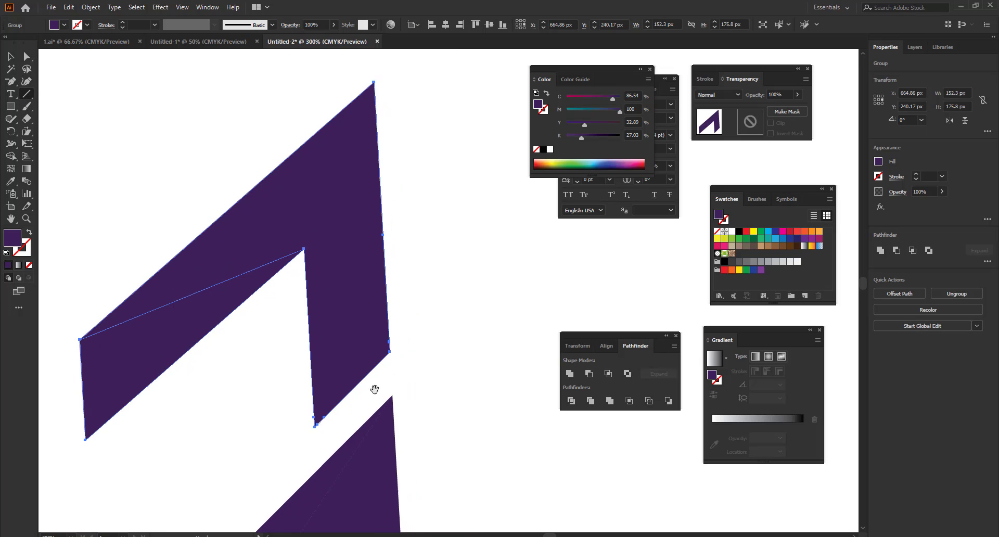
pyautogui.moveTo(312, 440); pyautogui.dragTo(375, 74)
pyautogui.press('a')
pyautogui.keyDown('shift'); pyautogui.click(363, 247); pyautogui.keyUp('shift')
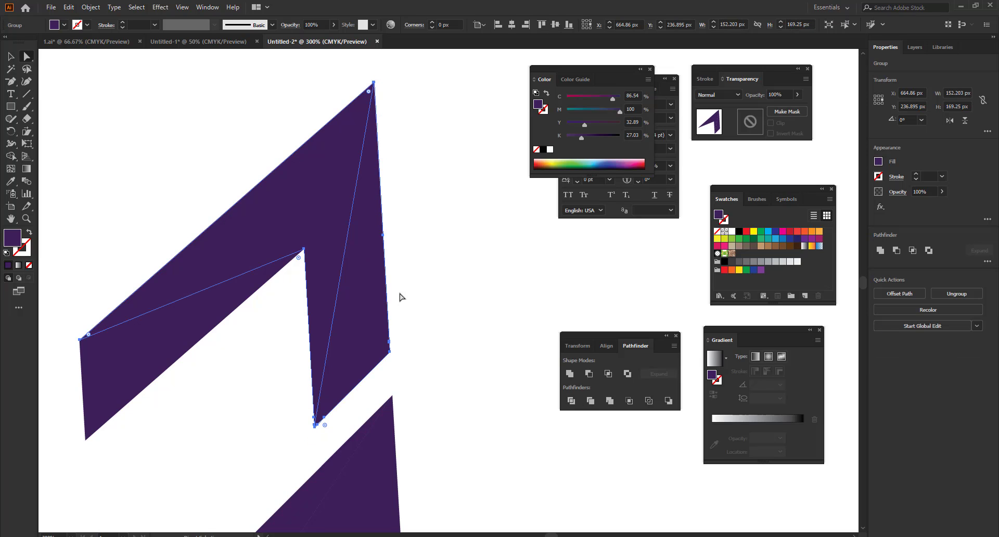
# Fill all the facets of the logo mark with the default white-to-black linear gradient.
pyautogui.hotkey('ctrl', '-')
pyautogui.hotkey('ctrl', '-')
pyautogui.hotkey('ctrl', '-')
pyautogui.hotkey('ctrl', '-')
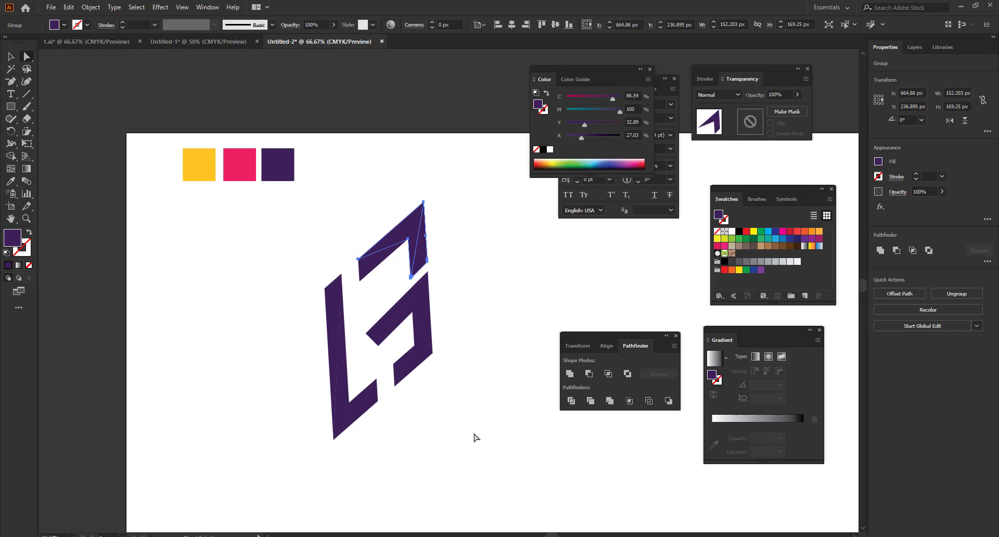
pyautogui.press('v')
pyautogui.moveTo(482, 481); pyautogui.dragTo(314, 237)
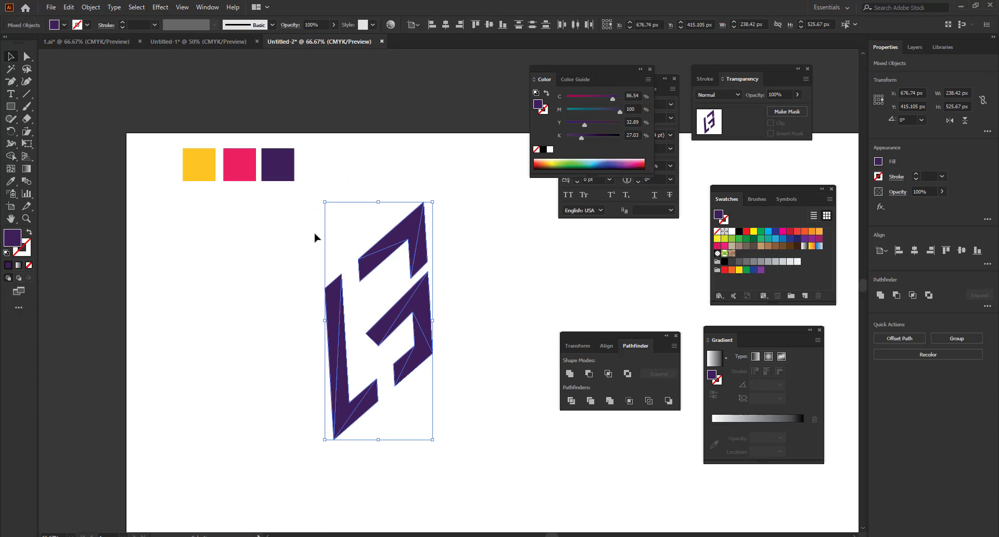
pyautogui.click(19, 265)
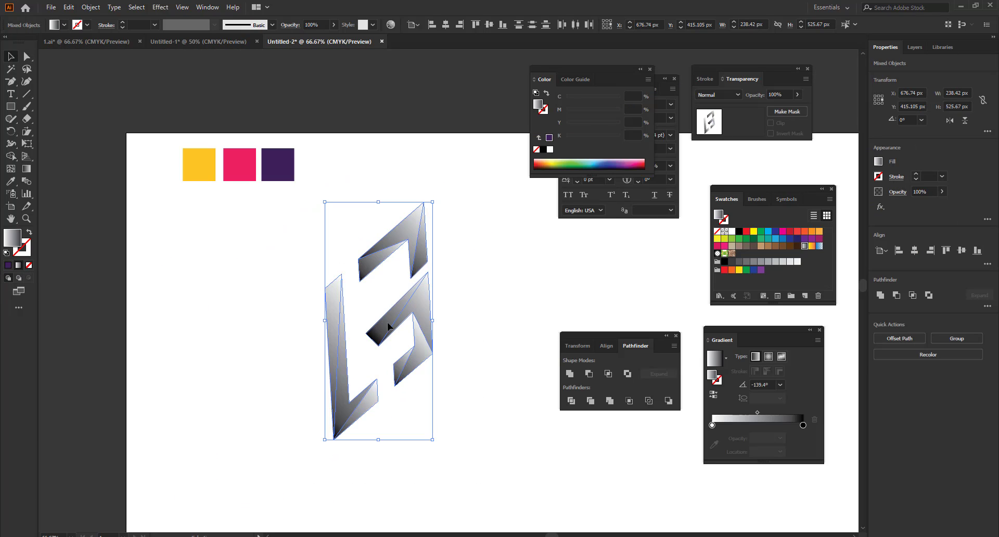
pyautogui.click(472, 448)
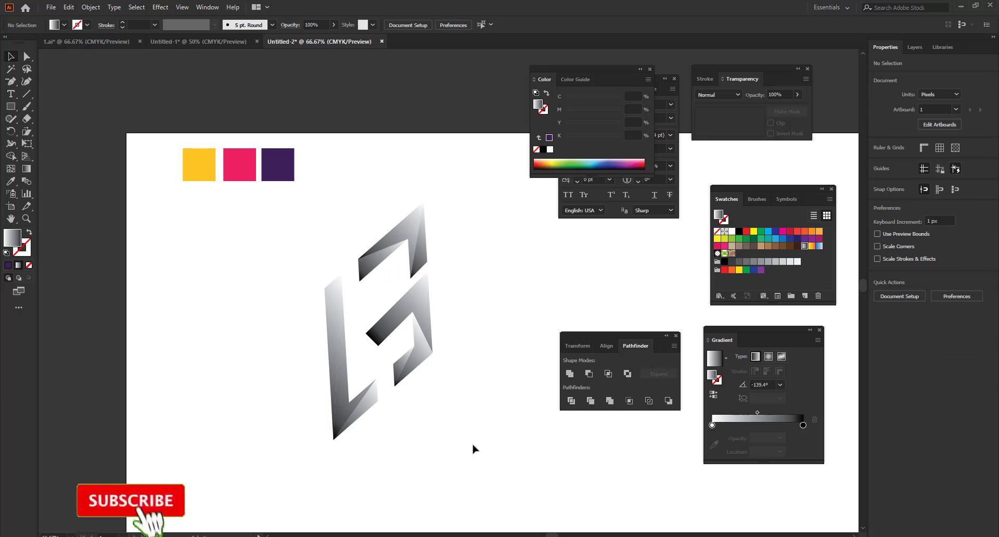
# Draw a gradient-filled square about 82 px wide to the right of the logo mark.
pyautogui.moveTo(479, 488); pyautogui.dragTo(301, 236)
pyautogui.press('m')
pyautogui.moveTo(469, 212); pyautogui.dragTo(507, 250)
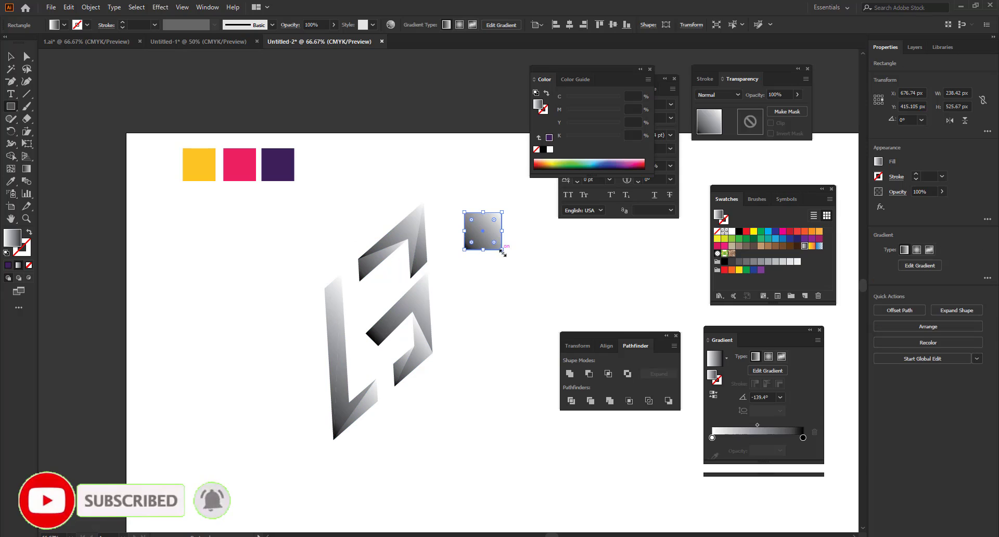
pyautogui.press('v')
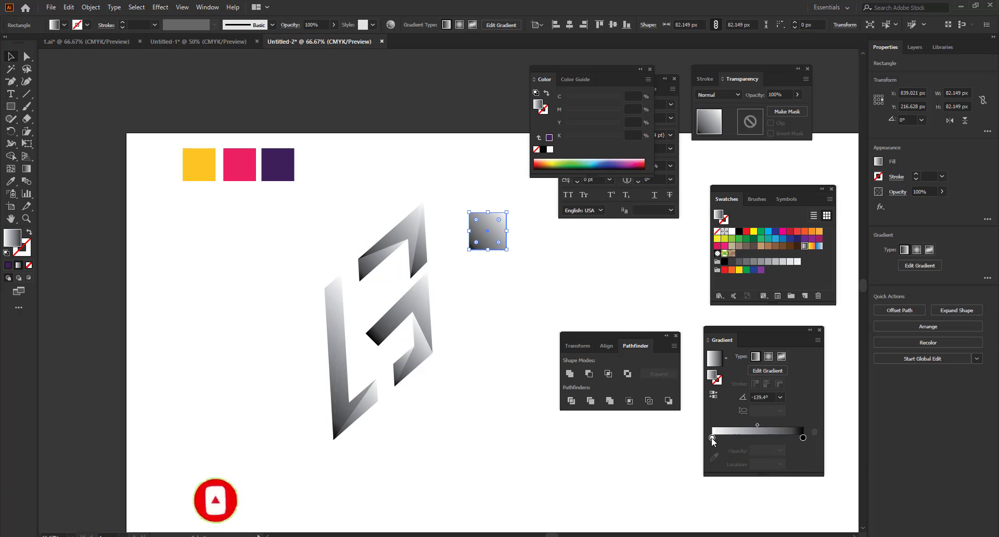
# Add a middle color stop at about 55% to the square's gradient and color its first stop with the yellow sample.
pyautogui.click(755, 437)
pyautogui.click(712, 437)
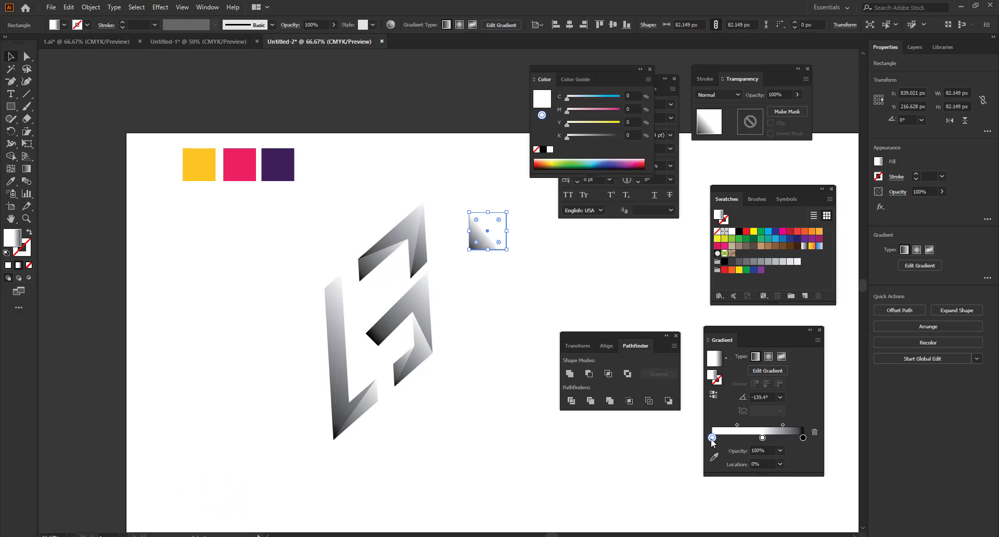
pyautogui.press('i')
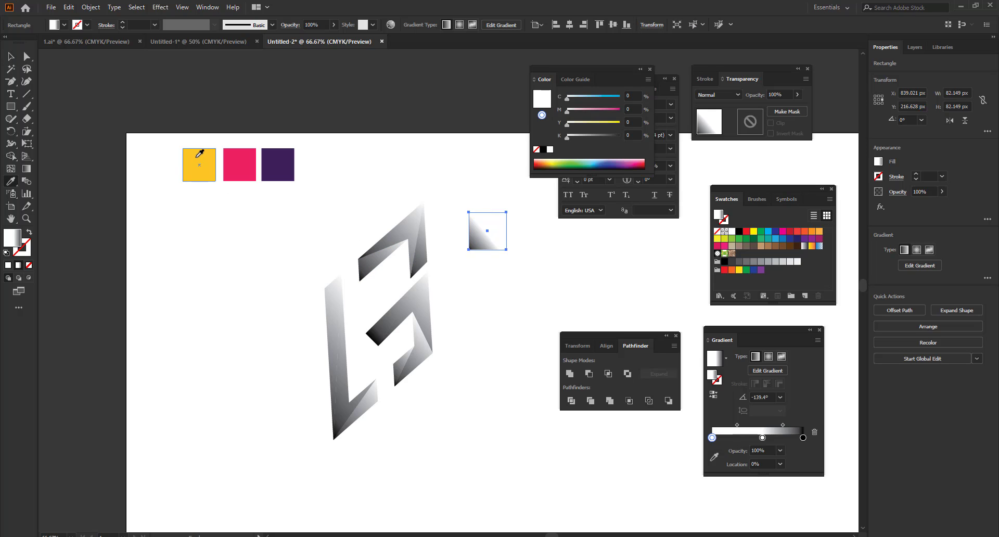
pyautogui.click(196, 157)
# Color the square's middle gradient stop with the pink sample and its last stop with the dark purple sample.
pyautogui.click(762, 438)
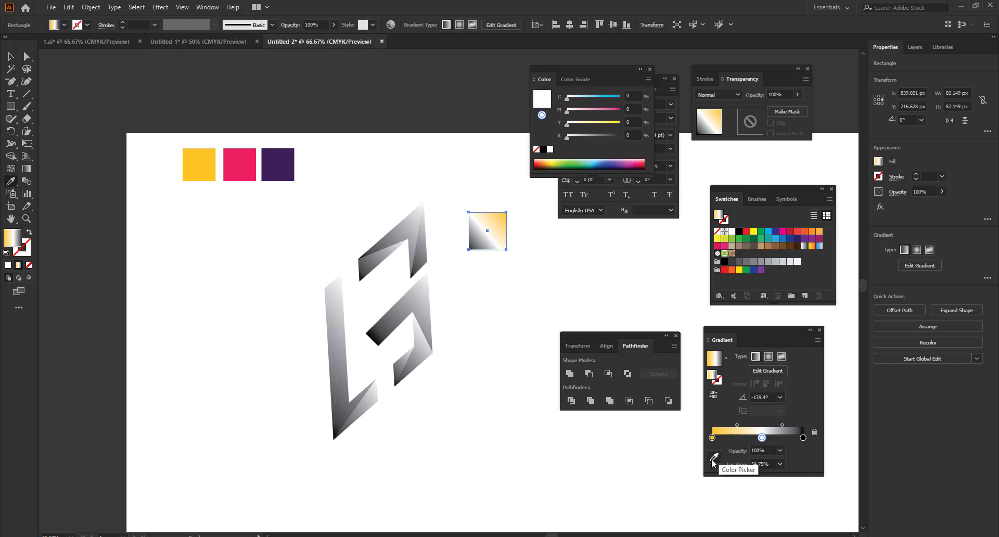
pyautogui.click(713, 456)
pyautogui.click(239, 159)
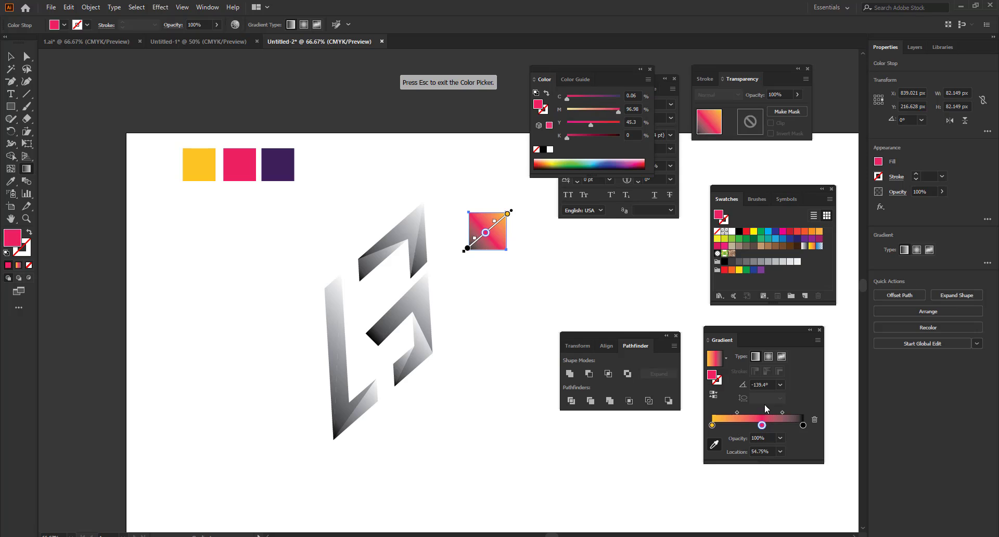
pyautogui.click(802, 426)
pyautogui.click(283, 156)
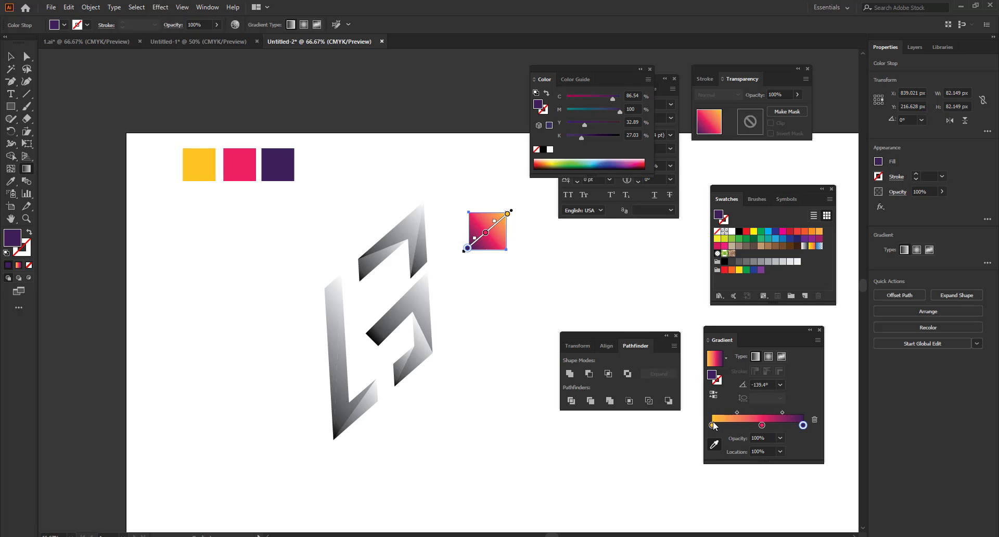
# Set the square's gradient angle to 0° and move the square down beside the middle of the logo mark.
pyautogui.click(11, 57)
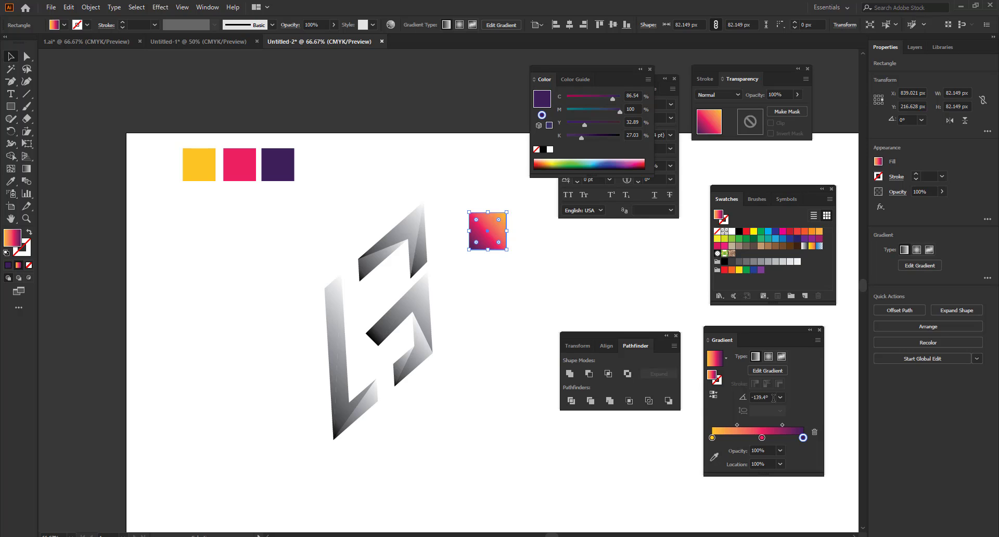
pyautogui.write('0')
pyautogui.press('Return')
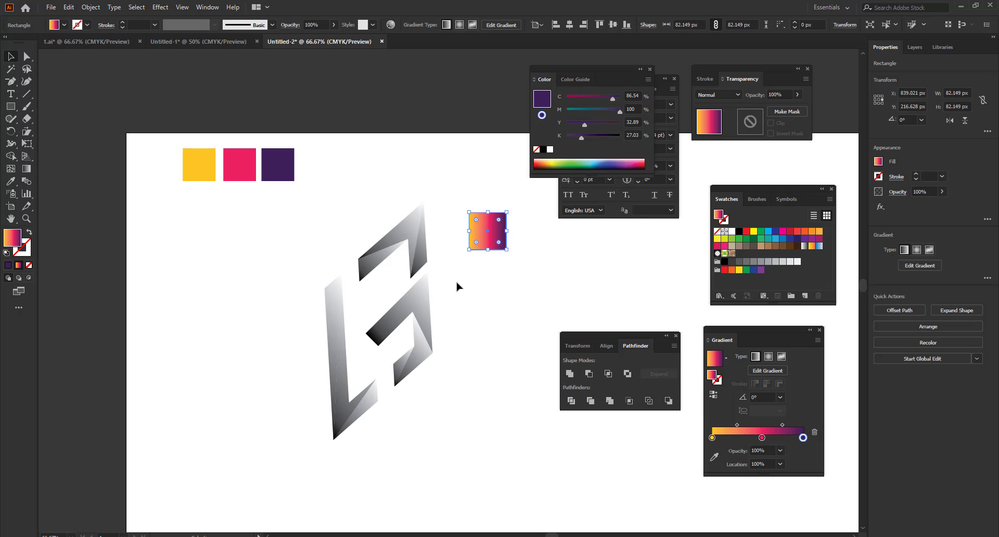
pyautogui.click(575, 327)
pyautogui.scroll(1, 505, 255)
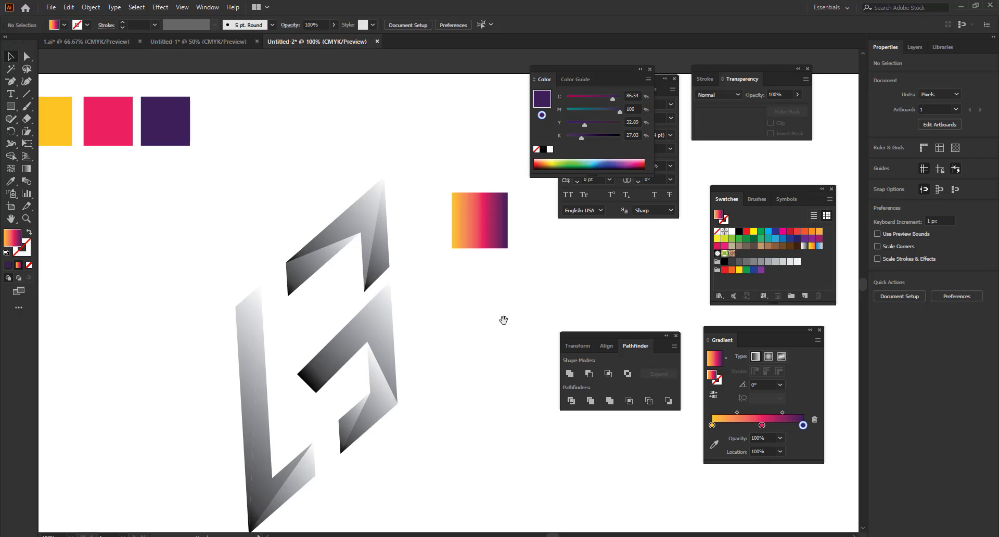
pyautogui.moveTo(503, 319); pyautogui.dragTo(481, 255)
pyautogui.moveTo(455, 156); pyautogui.dragTo(477, 232)
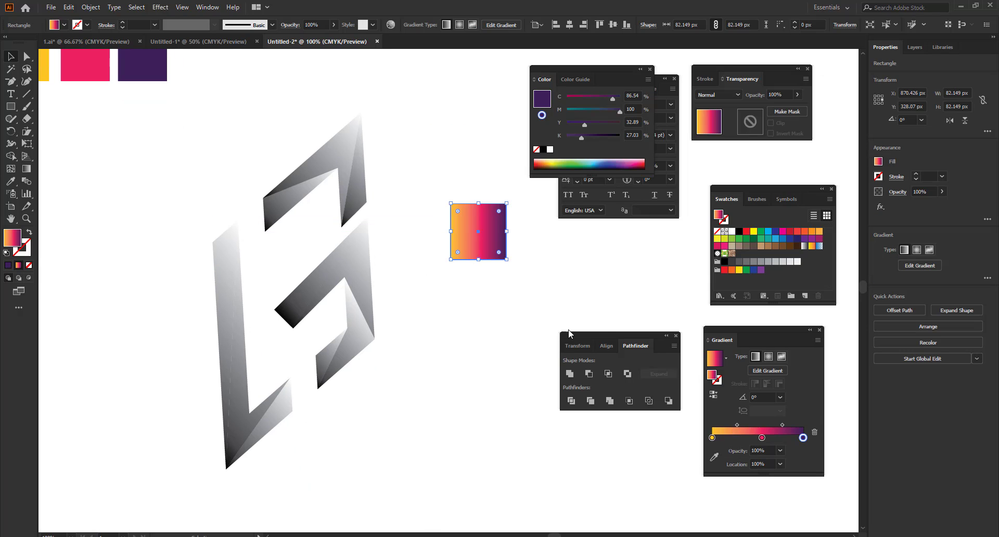
# Apply the square's yellow-pink-purple gradient to the outer left facet of the L-shaped piece.
pyautogui.moveTo(430, 513); pyautogui.dragTo(134, 133)
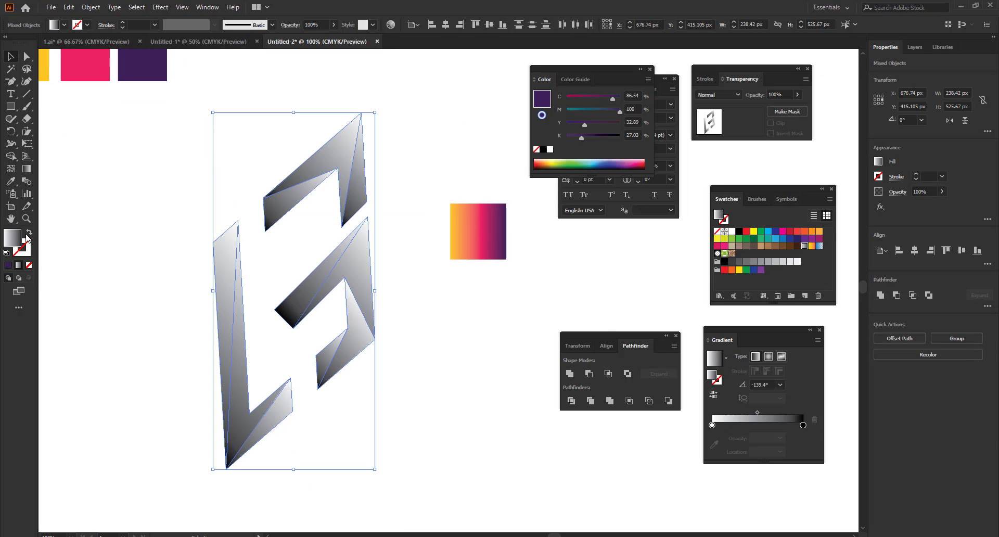
pyautogui.click(274, 466)
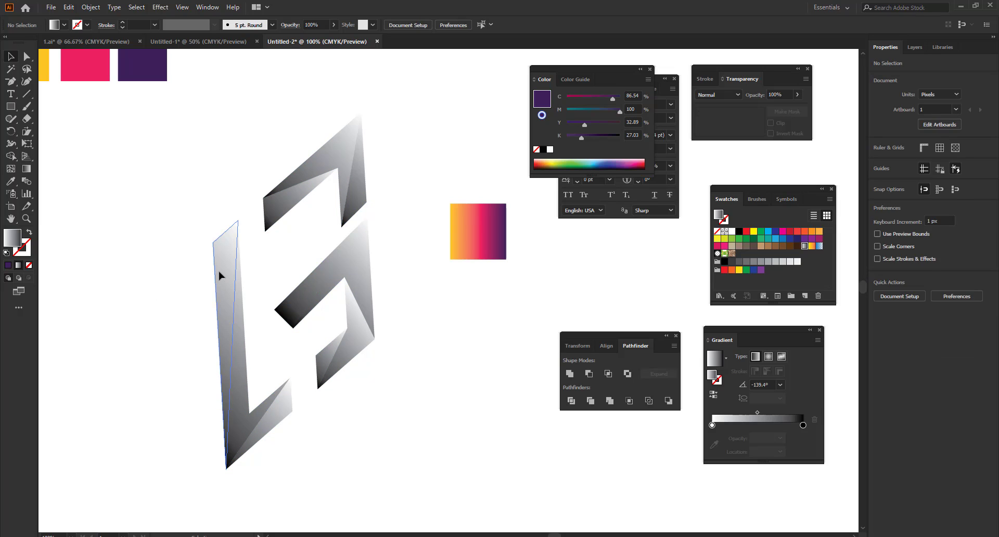
pyautogui.click(219, 275)
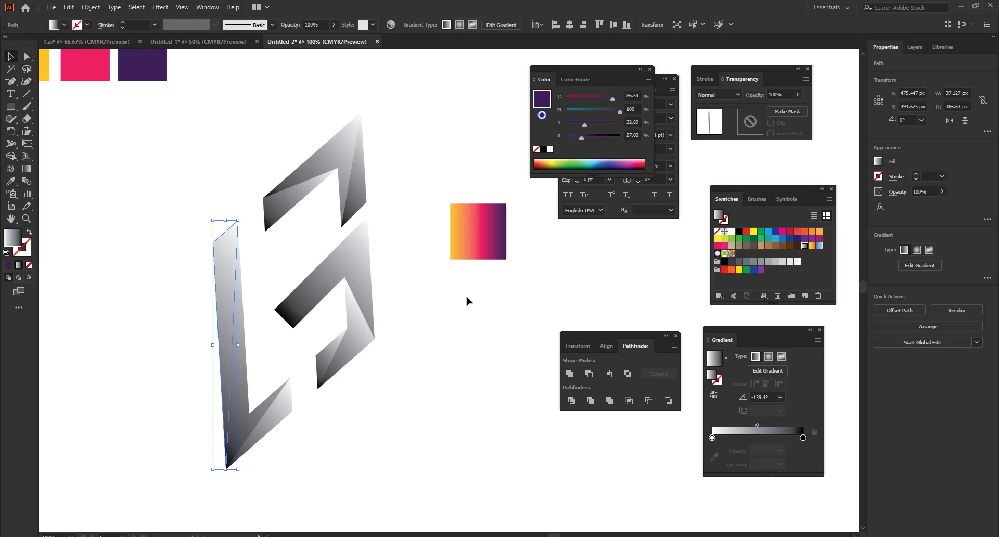
pyautogui.press('a')
pyautogui.press('i')
pyautogui.click(491, 232)
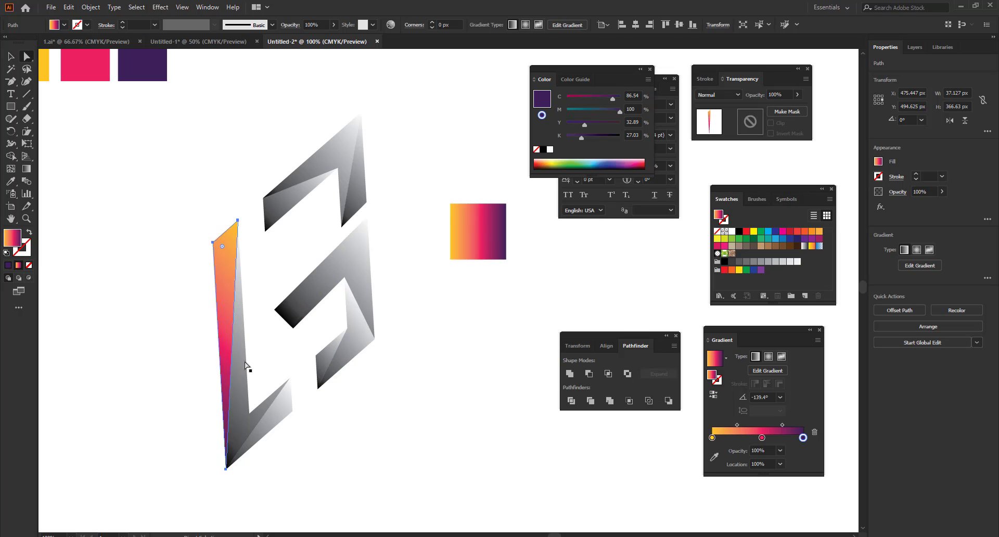
# Apply the square's gradient to the L-shaped piece's inner facet and to the lower facet of its short bottom leg.
pyautogui.click(480, 222)
pyautogui.press('a')
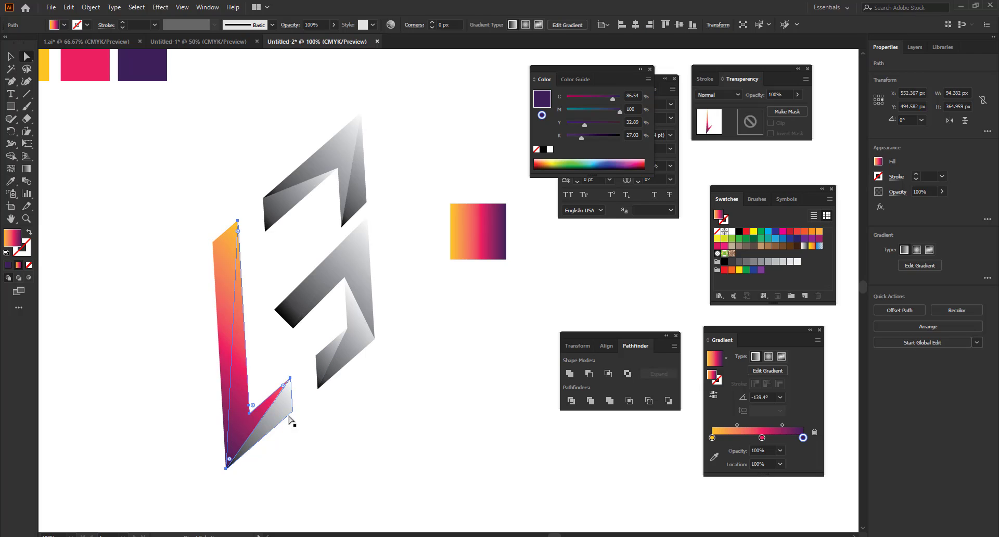
pyautogui.click(284, 406)
pyautogui.press('i')
pyautogui.click(478, 213)
pyautogui.press('a')
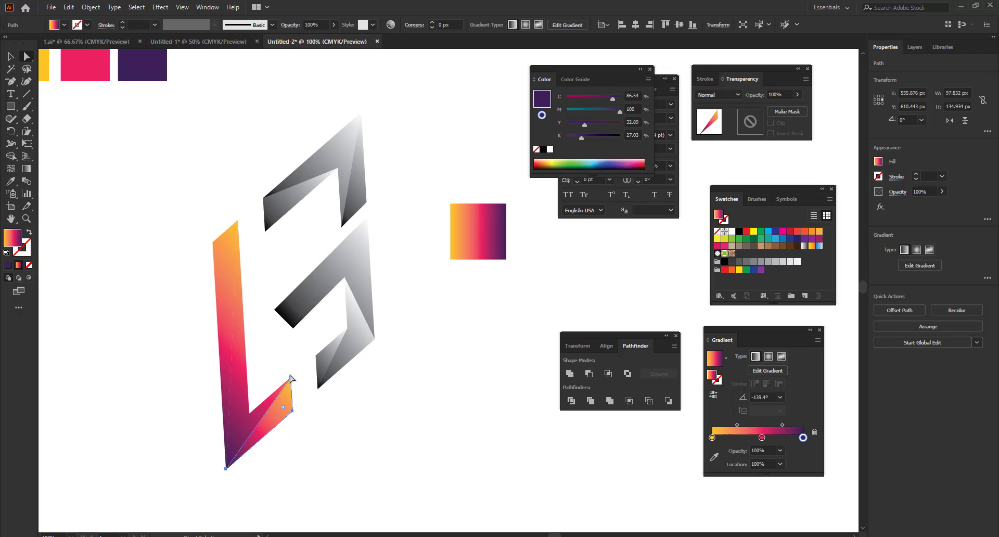
# Apply the square's yellow-pink-purple gradient to the small end facet and the adjoining lower facet of the middle hook-shaped piece.
pyautogui.click(333, 357)
pyautogui.press('i')
pyautogui.click(472, 232)
pyautogui.press('a')
pyautogui.click(354, 346)
pyautogui.press('i')
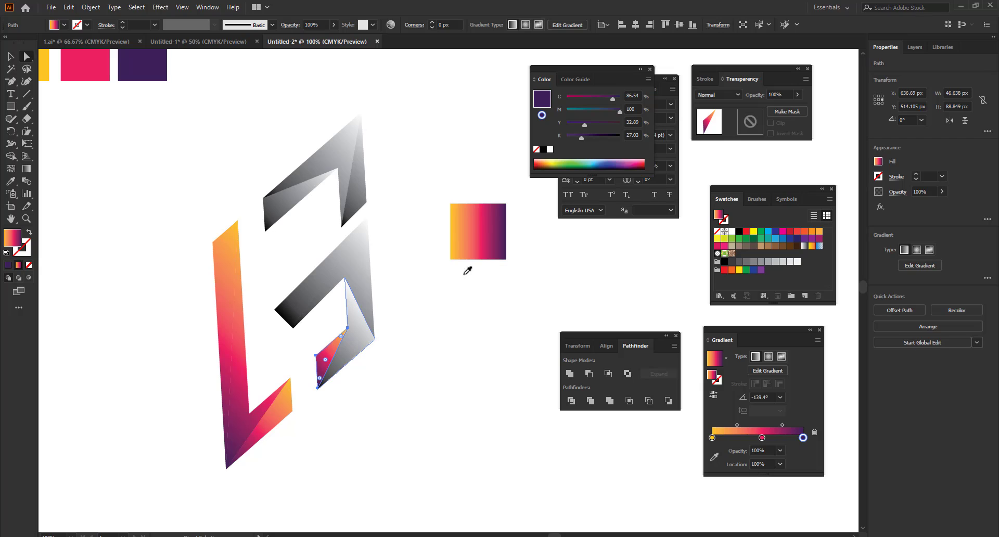
pyautogui.click(501, 219)
pyautogui.press('a')
# Apply the square's gradient to the middle piece's large right facet and to the upper facet of its diagonal arm.
pyautogui.click(364, 266)
pyautogui.press('i')
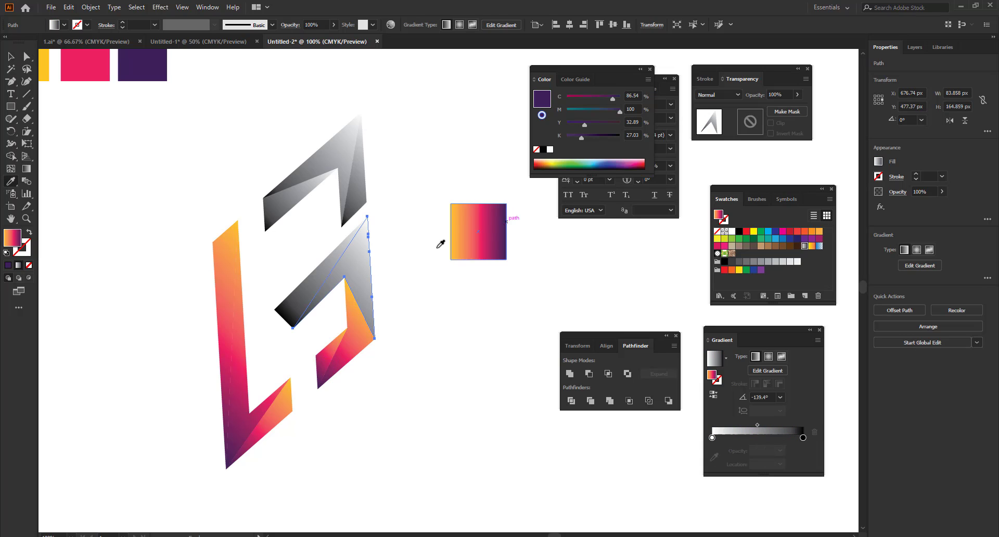
pyautogui.click(470, 234)
pyautogui.press('a')
pyautogui.click(285, 305)
pyautogui.press('i')
pyautogui.click(478, 218)
pyautogui.press('a')
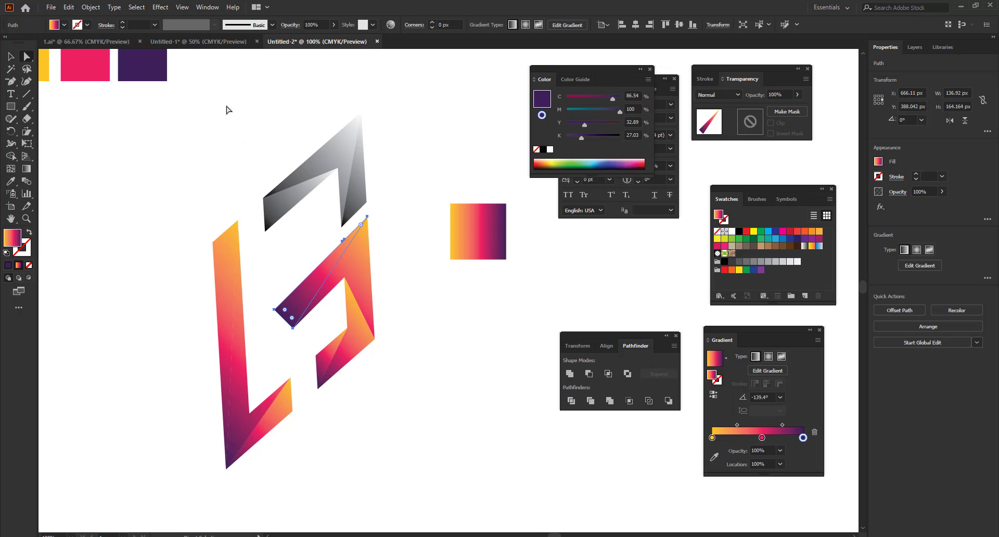
# Select all facets of the top piece together and apply the square's yellow-pink-purple gradient to them.
pyautogui.moveTo(227, 106); pyautogui.dragTo(365, 190)
pyautogui.press('i')
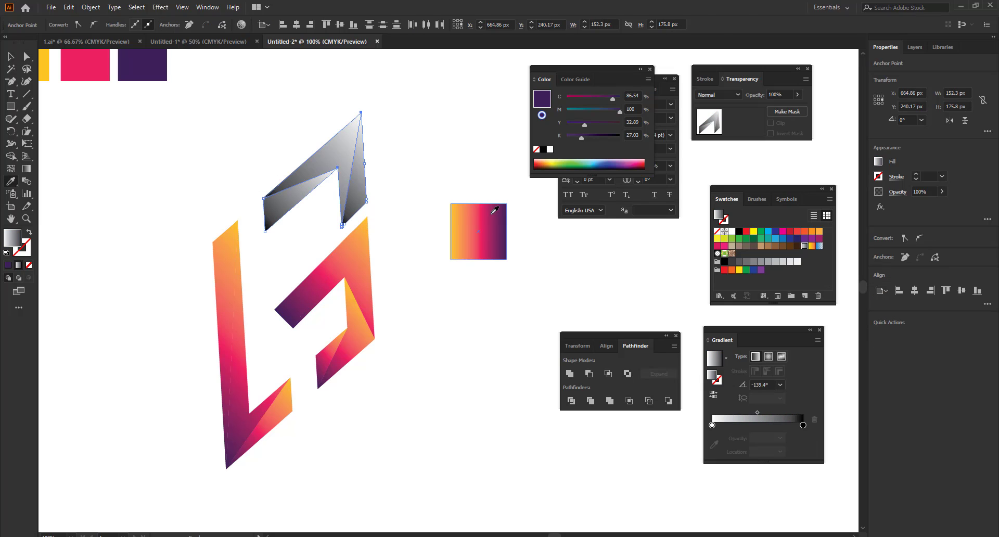
pyautogui.click(455, 228)
pyautogui.press('a')
pyautogui.click(431, 318)
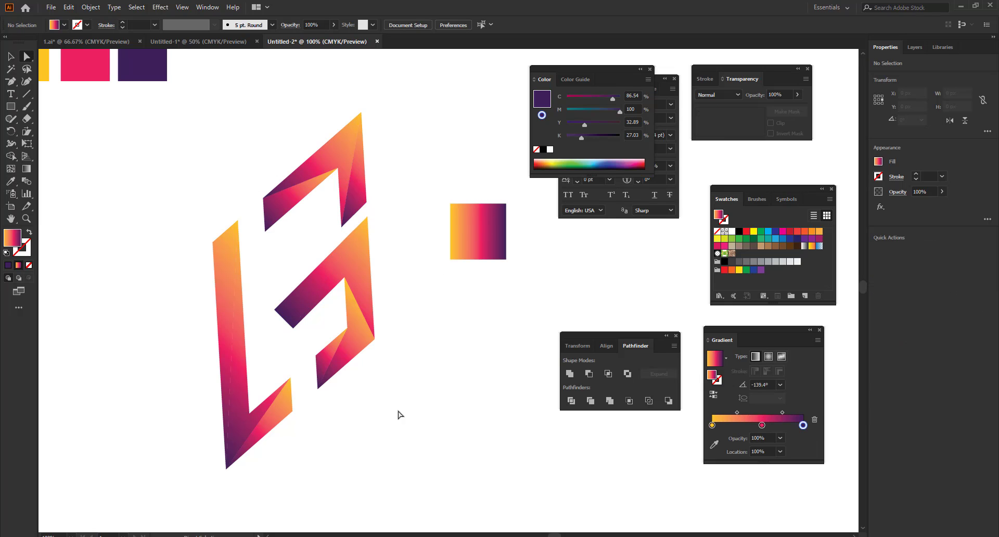
# Reapply the square's gradient to all facets of the middle hook-shaped piece.
pyautogui.moveTo(308, 274); pyautogui.dragTo(307, 274)
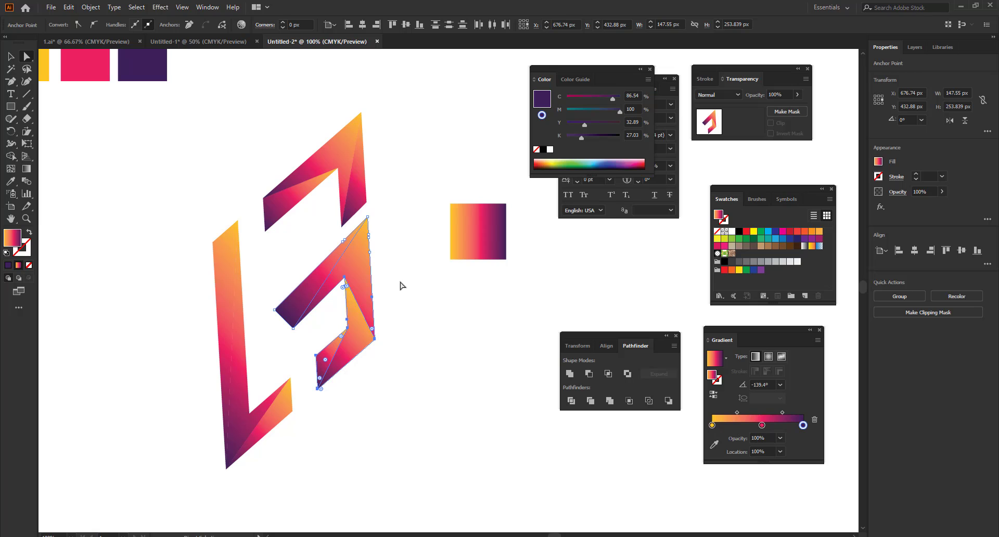
pyautogui.press('i')
pyautogui.click(480, 225)
pyautogui.press('a')
pyautogui.click(393, 369)
pyautogui.moveTo(278, 467); pyautogui.dragTo(202, 388)
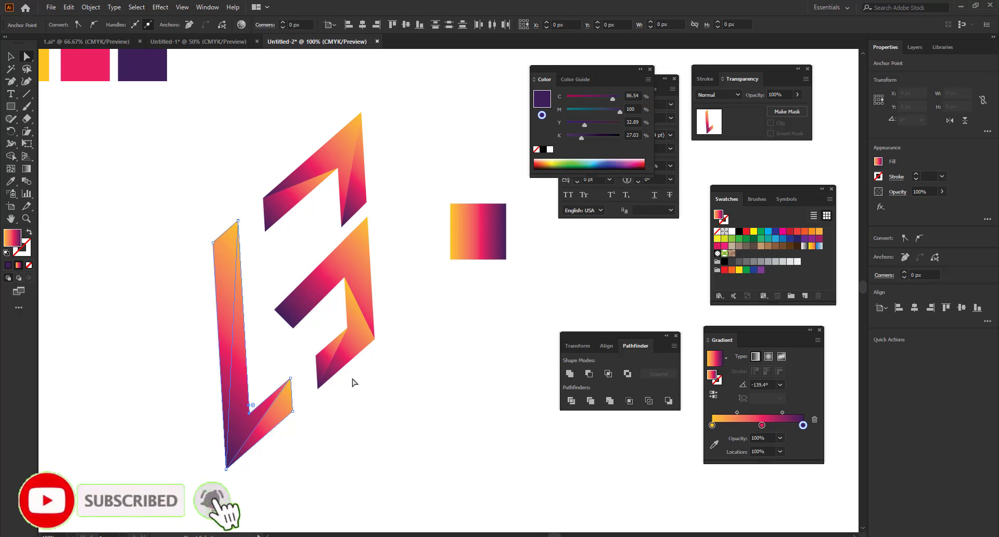
pyautogui.click(334, 458)
# Reverse the gradients of the L-shaped piece's inner facet and the middle piece's small end facet.
pyautogui.click(239, 390)
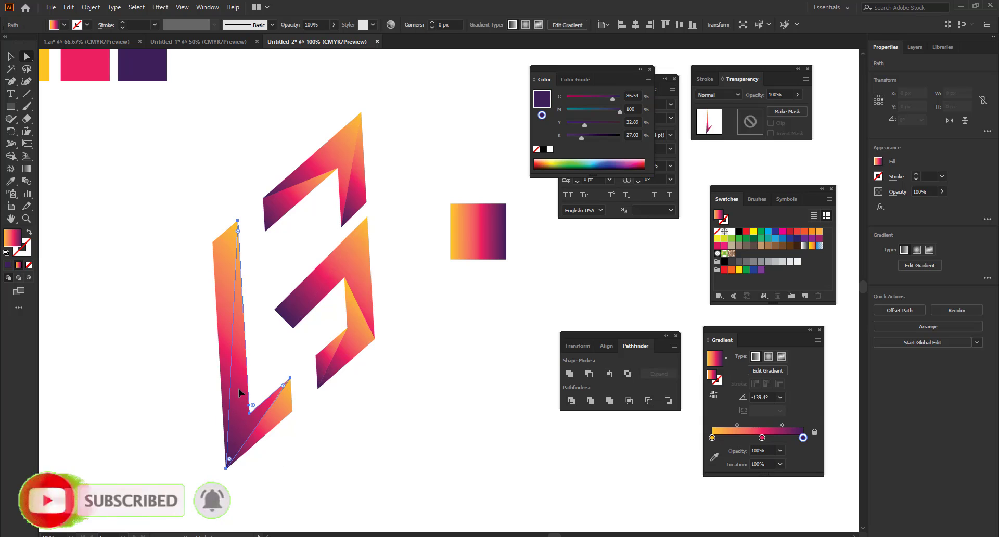
pyautogui.click(713, 394)
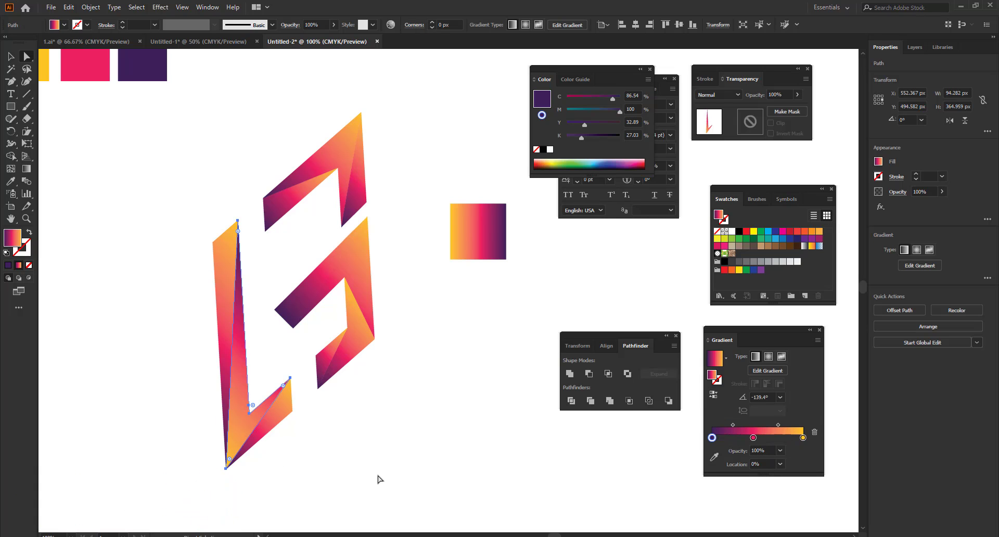
pyautogui.click(329, 428)
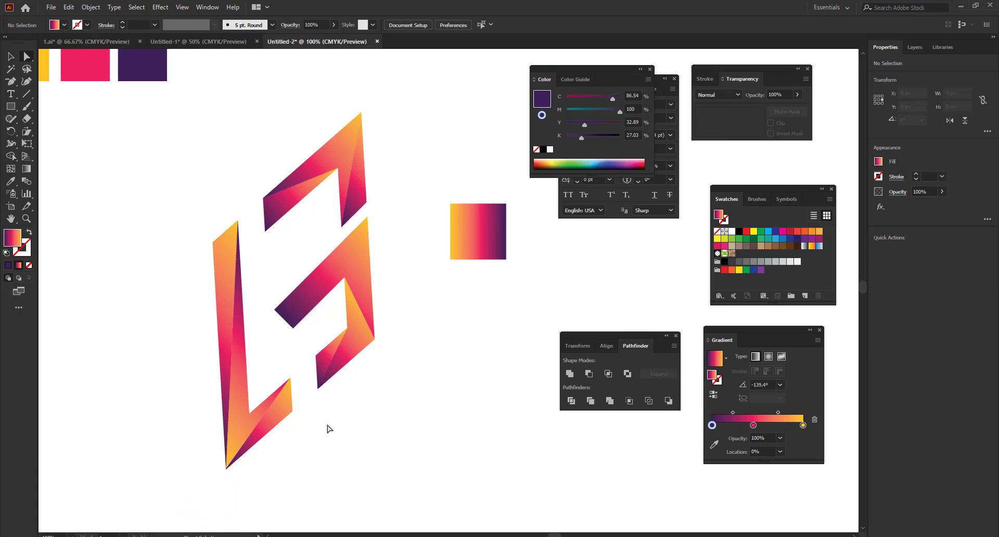
pyautogui.click(326, 360)
pyautogui.click(713, 396)
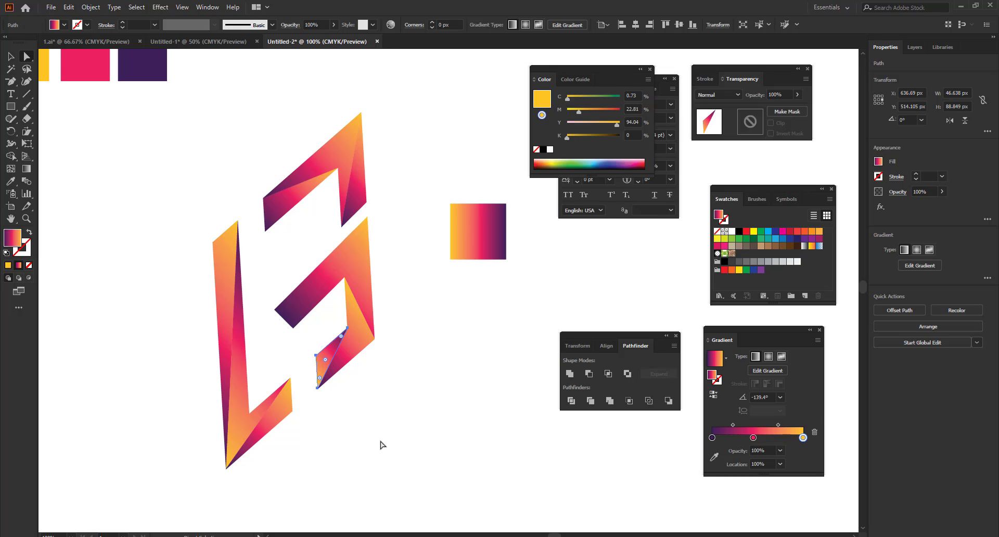
pyautogui.click(380, 443)
# Reverse the gradient of the upper facet on the middle piece's diagonal arm.
pyautogui.scroll(3, 316, 356)
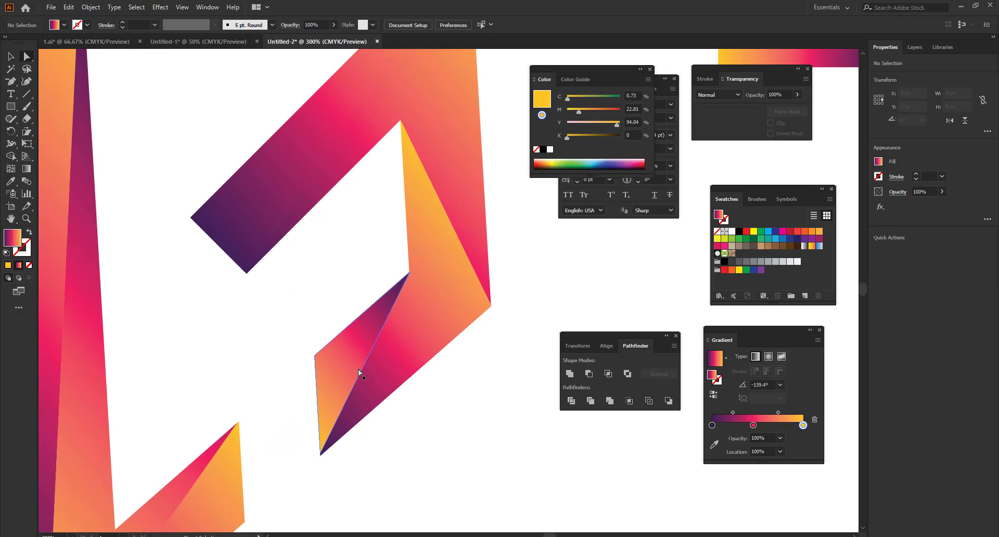
pyautogui.moveTo(276, 287); pyautogui.dragTo(286, 412)
pyautogui.click(326, 252)
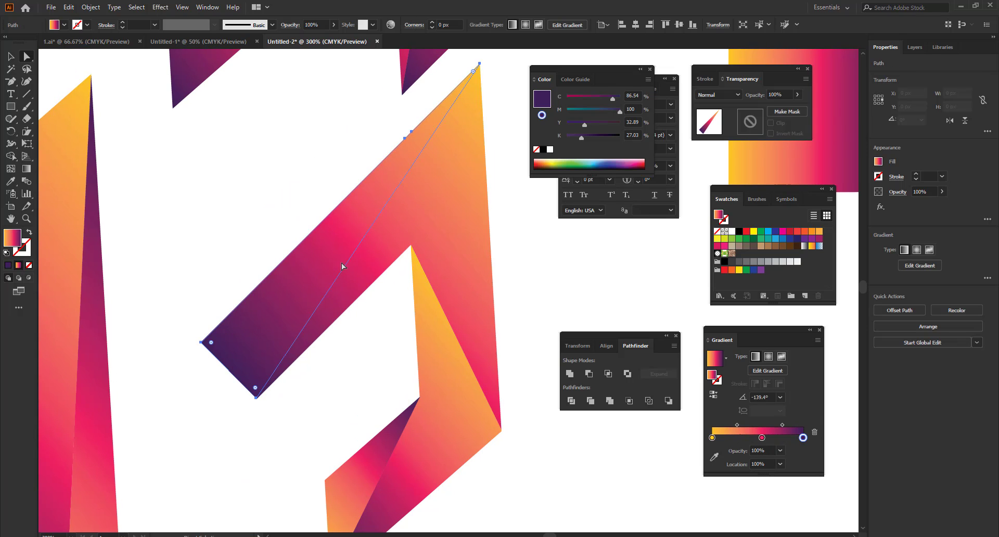
pyautogui.click(712, 394)
pyautogui.click(384, 297)
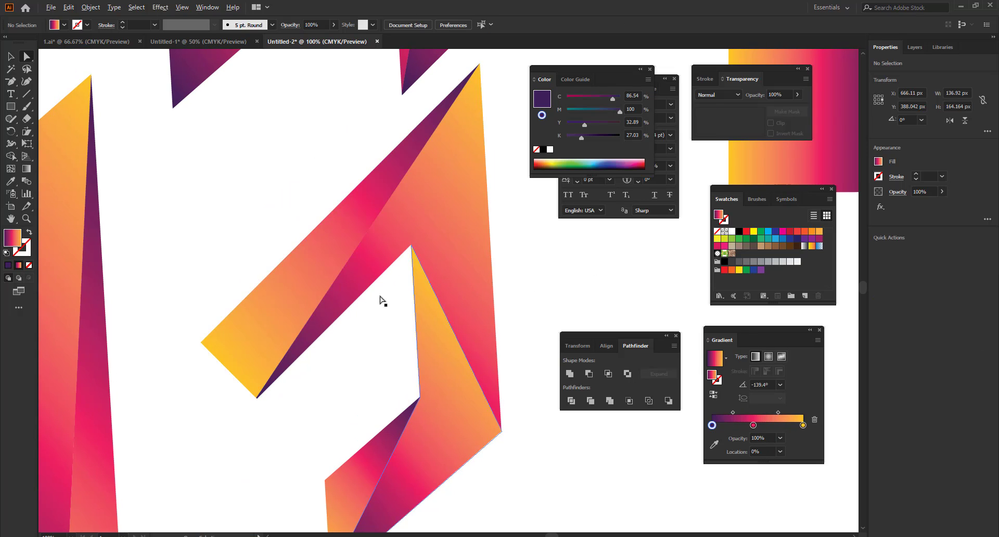
# Move the gradient sample square farther up and to the right, away from the logo mark.
pyautogui.scroll(-3, 350, 253)
pyautogui.click(24, 170)
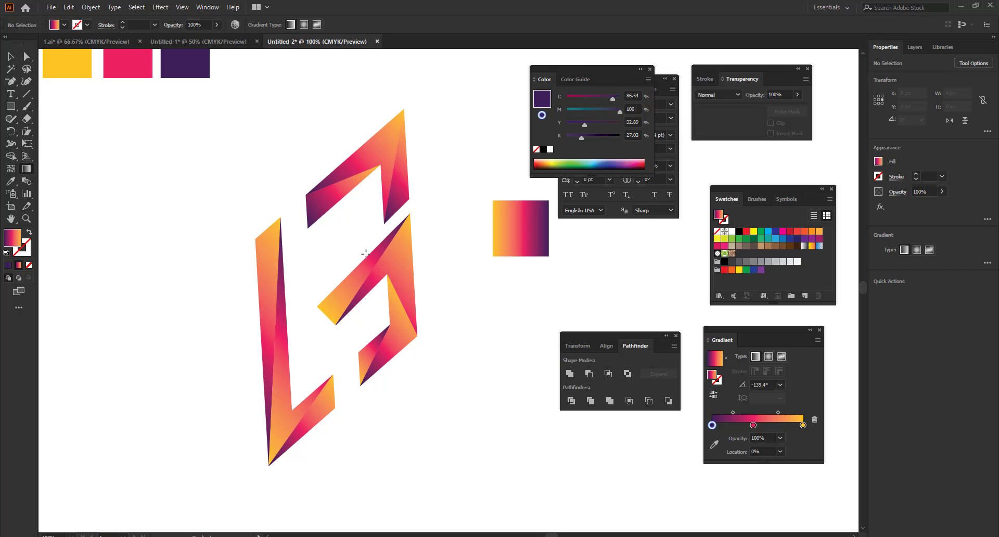
pyautogui.scroll(2, 380, 201)
pyautogui.press('a')
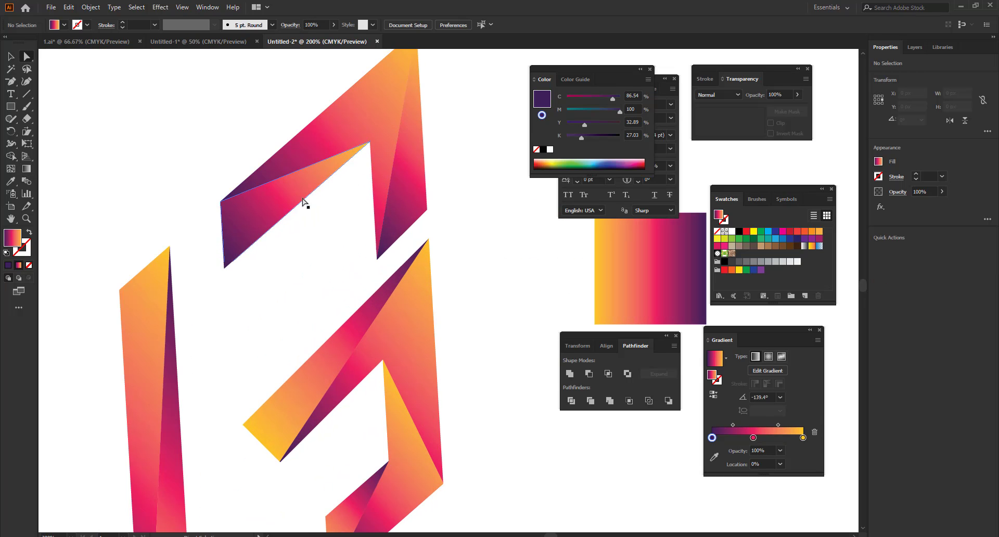
pyautogui.scroll(-4, 308, 245)
pyautogui.press('v')
pyautogui.moveTo(385, 253); pyautogui.dragTo(441, 193)
# Redraw the gradient of the top piece's right facet almost vertically at -92.4°, from its peak to well below its lower tip.
pyautogui.scroll(2, 369, 221)
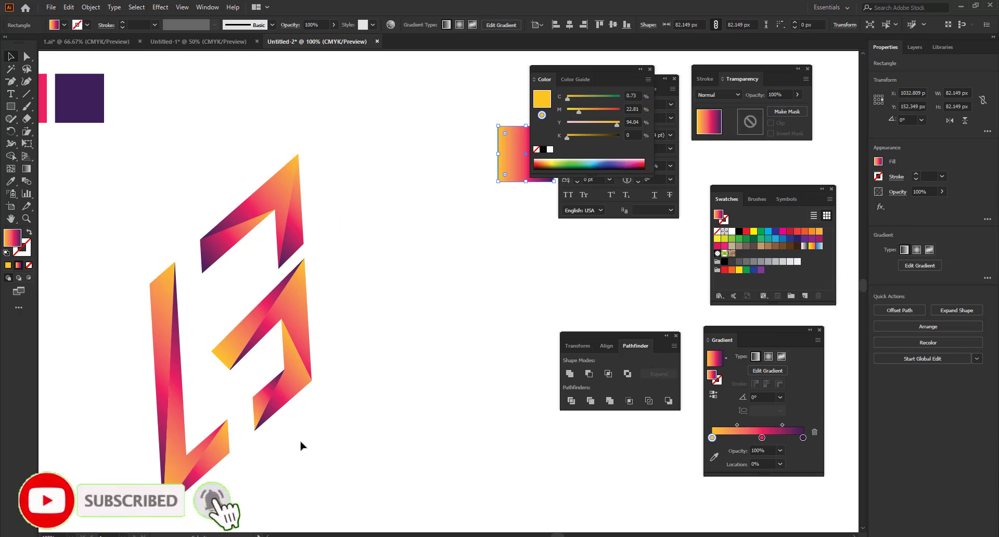
pyautogui.moveTo(294, 428); pyautogui.dragTo(313, 411)
pyautogui.scroll(1, 298, 169)
pyautogui.press('a')
pyautogui.click(318, 228)
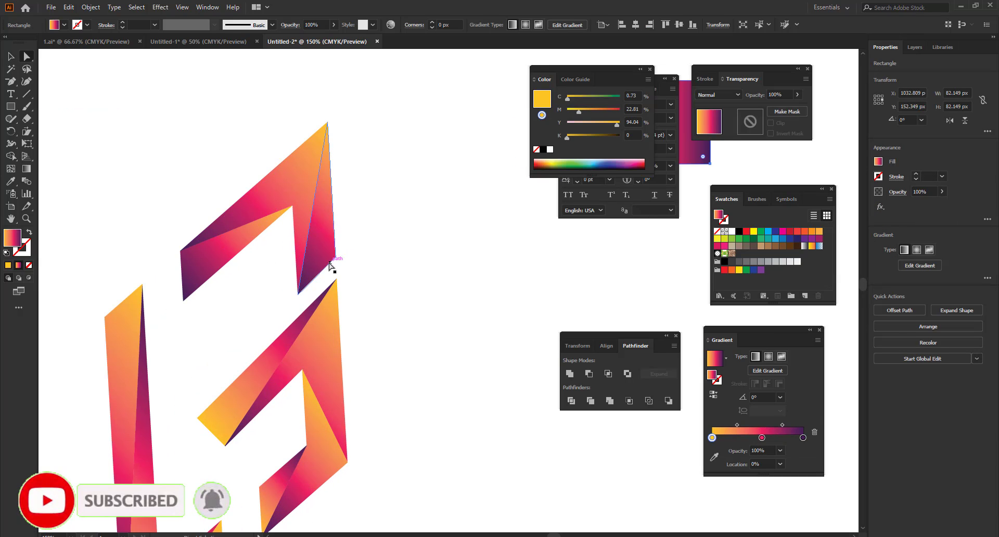
pyautogui.click(26, 169)
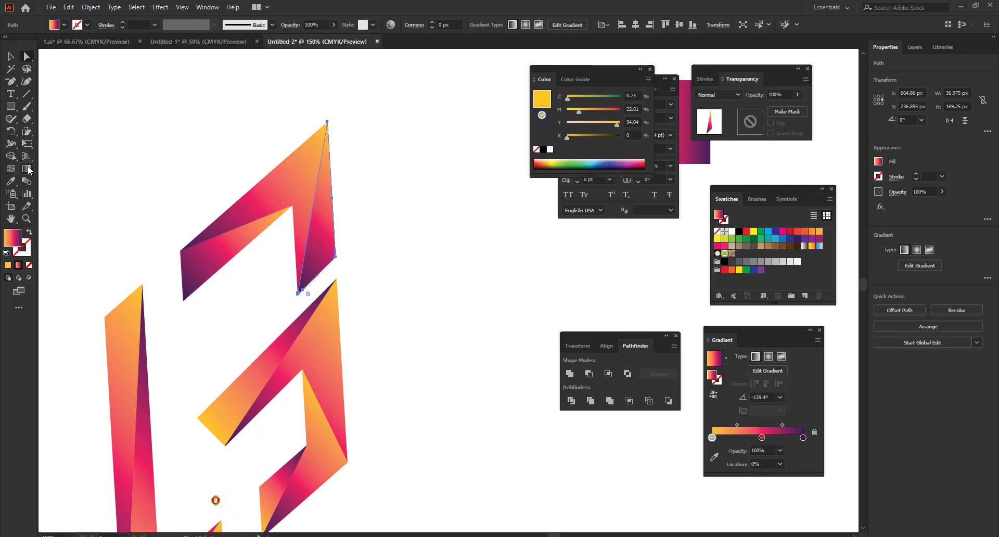
pyautogui.moveTo(328, 116); pyautogui.dragTo(318, 338)
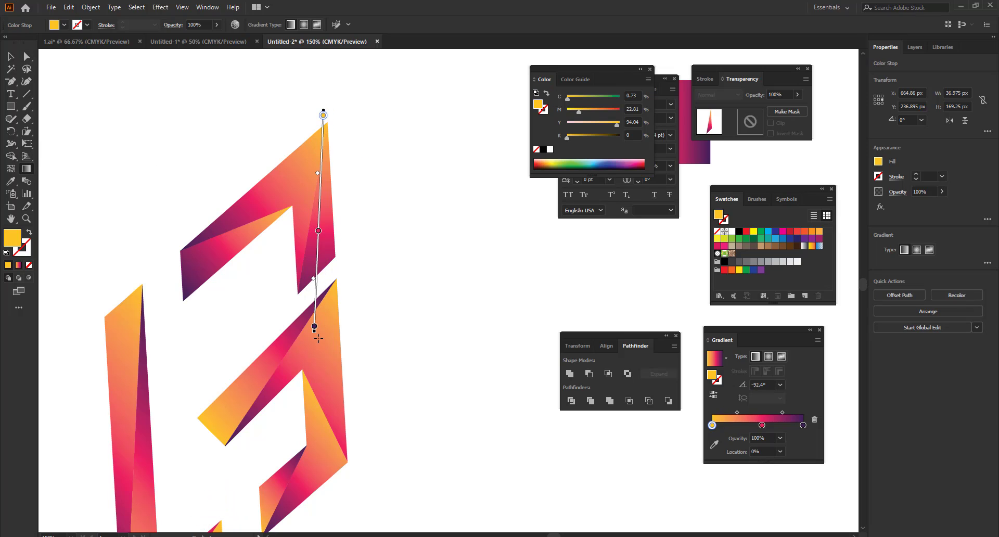
# Stretch the gradient of the top piece's large upper facet diagonally, from yellow-orange at the upper right to pink at the lower left.
pyautogui.press('a')
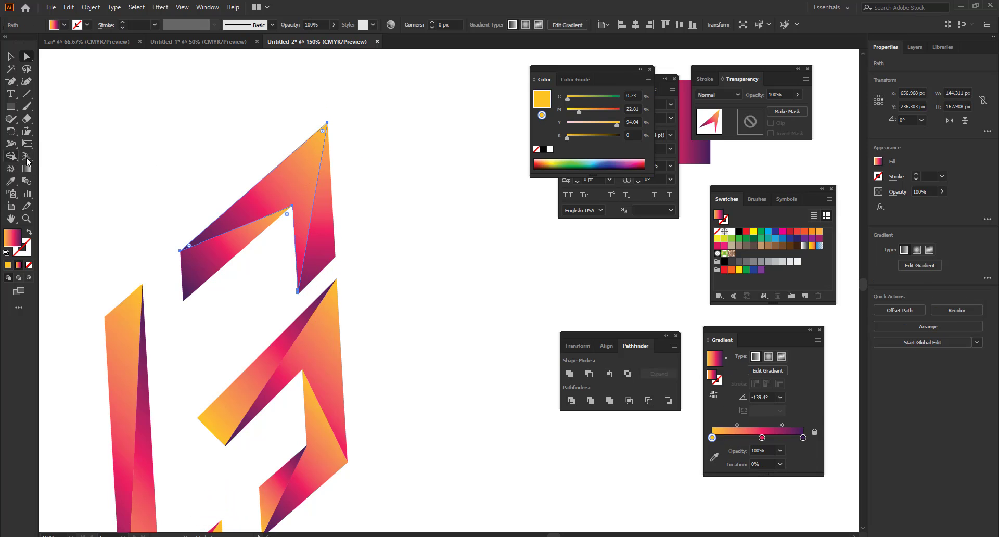
pyautogui.press('g')
pyautogui.moveTo(357, 145)
pyautogui.mouseDown()
pyautogui.moveTo(212, 289)
pyautogui.moveTo(57, 291)
pyautogui.mouseUp()
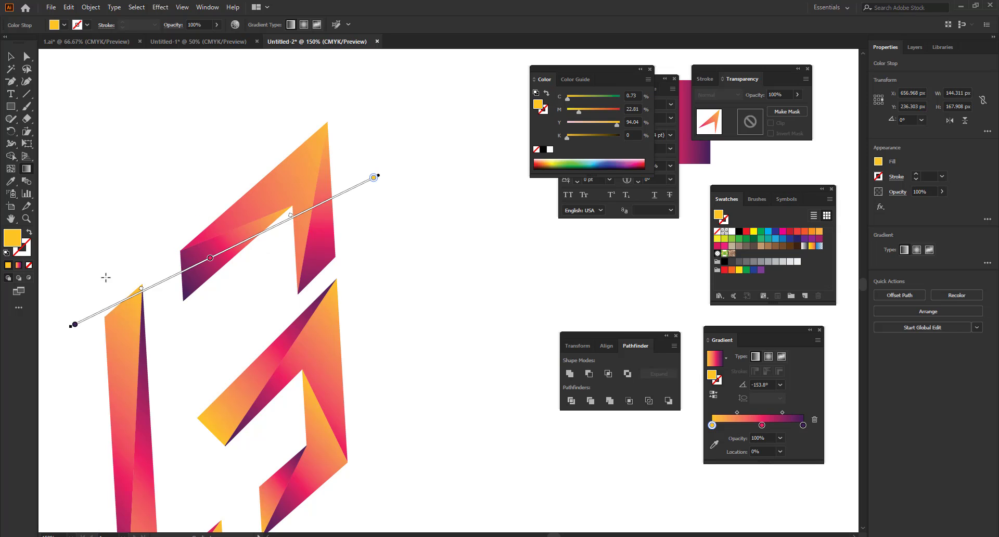
pyautogui.hotkey('ctrl', 'z')
pyautogui.press('a')
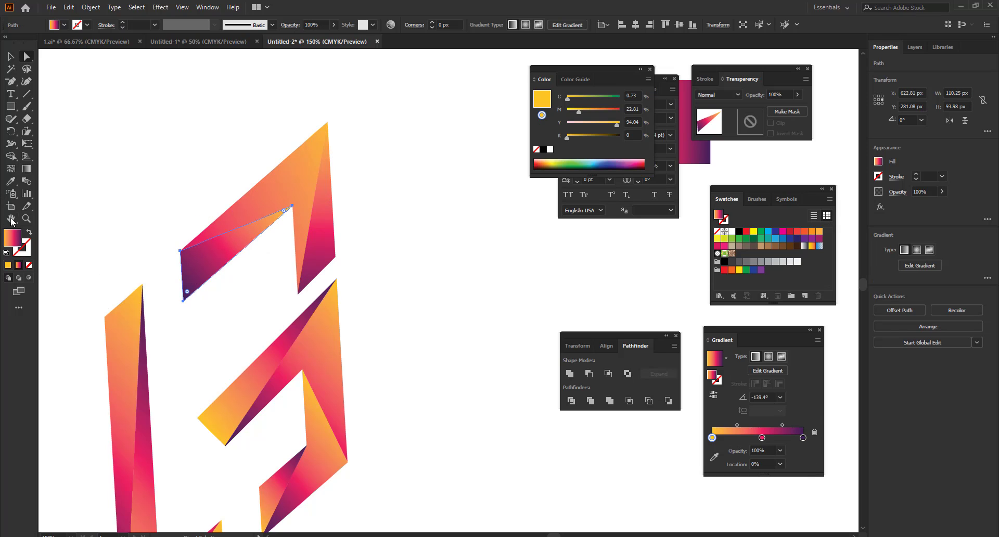
# Redraw the gradient of the top piece's lower inner facet at -147.7°, extending it far past the facet's lower-left end.
pyautogui.click(27, 170)
pyautogui.moveTo(77, 321); pyautogui.dragTo(70, 344)
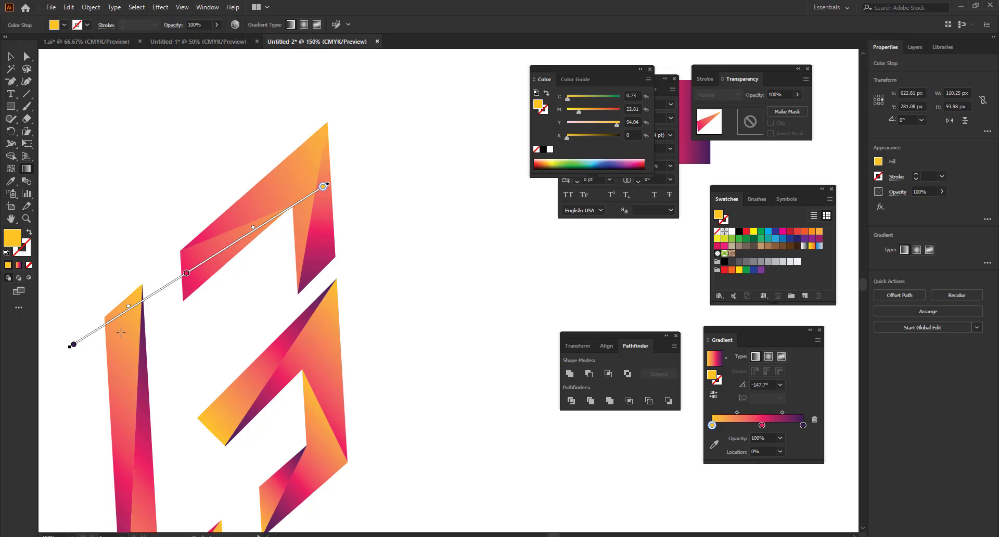
pyautogui.press('a')
pyautogui.click(374, 357)
# Redraw the gradient of the top piece's lower inner facet at 39.7°, with yellow at its outer end and purple at the inner corner.
pyautogui.click(195, 270)
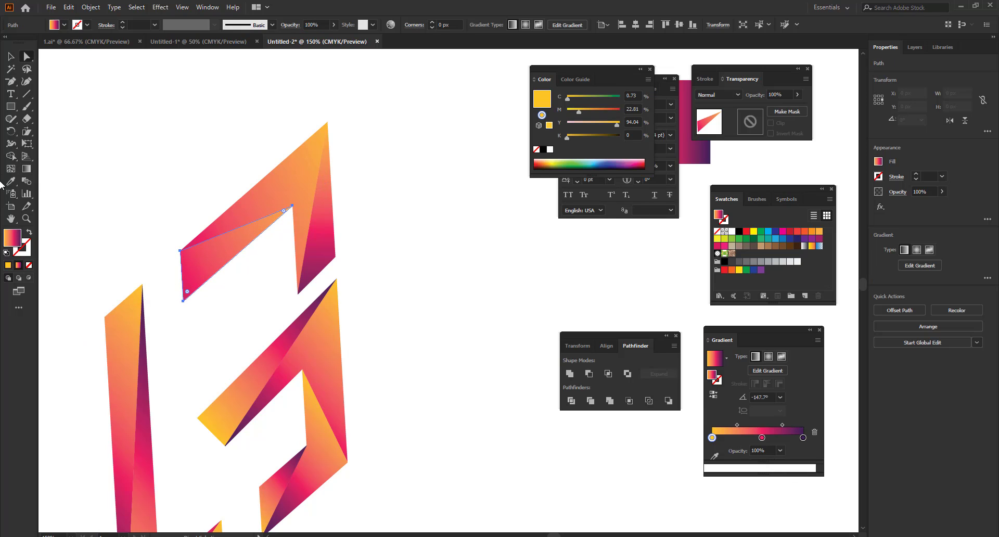
pyautogui.click(27, 169)
pyautogui.moveTo(278, 191); pyautogui.dragTo(200, 279)
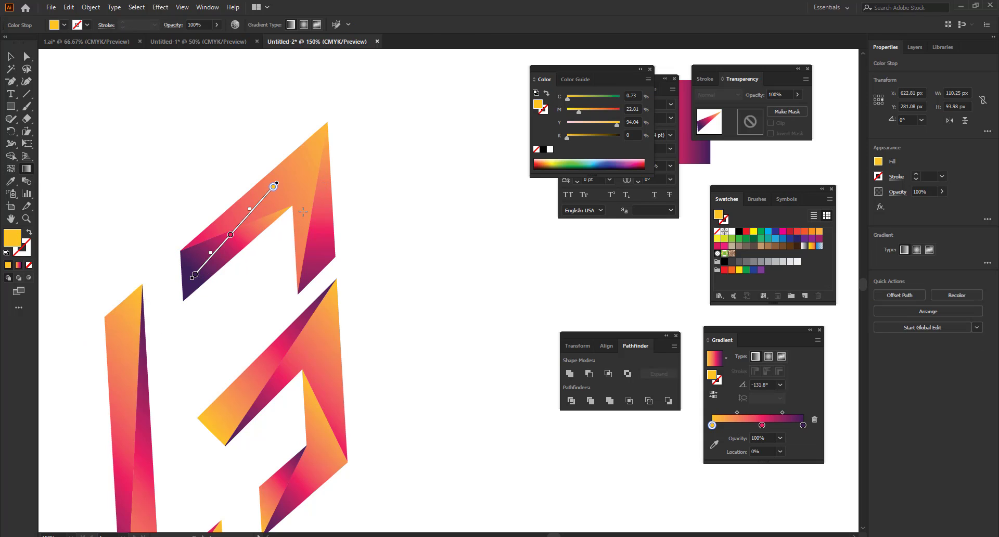
pyautogui.moveTo(290, 173)
pyautogui.mouseDown()
pyautogui.moveTo(188, 257)
pyautogui.moveTo(156, 308)
pyautogui.moveTo(294, 204)
pyautogui.moveTo(287, 188)
pyautogui.mouseUp()
pyautogui.press('a')
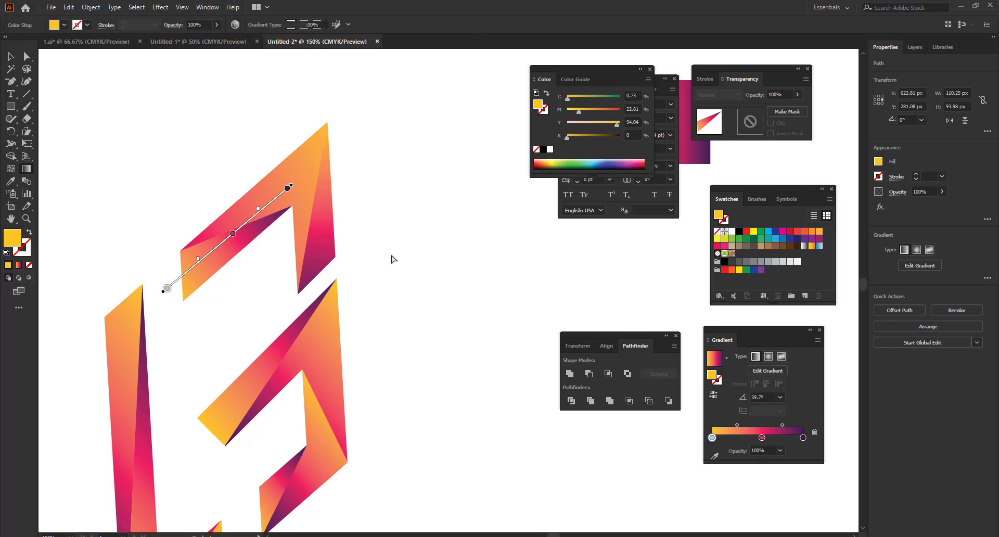
pyautogui.click(392, 258)
# Redraw the gradient of the middle piece's lower inner facet at 72.6°, from yellow at the bottom tip to purple at the top.
pyautogui.moveTo(415, 305); pyautogui.dragTo(425, 214)
pyautogui.click(328, 330)
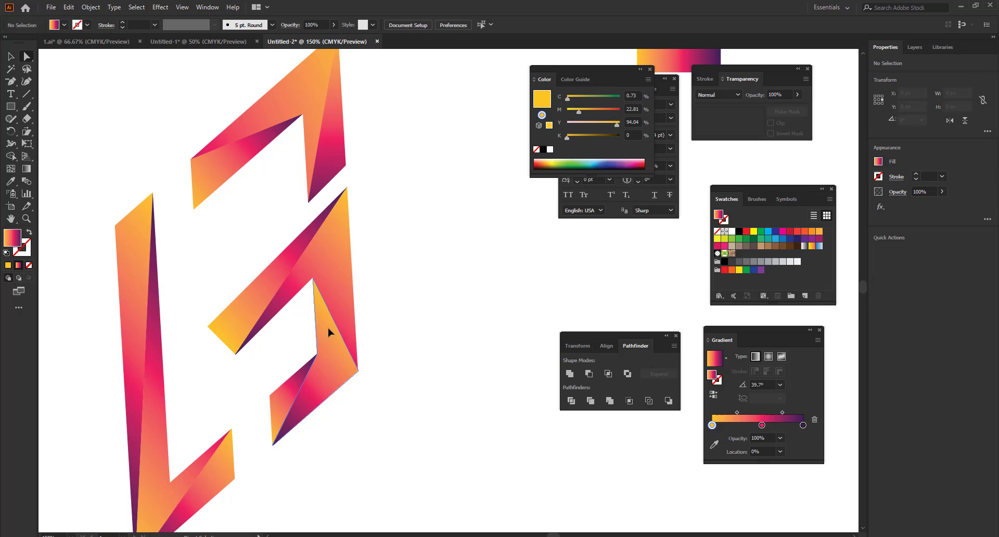
pyautogui.press('g')
pyautogui.moveTo(295, 452); pyautogui.dragTo(350, 276)
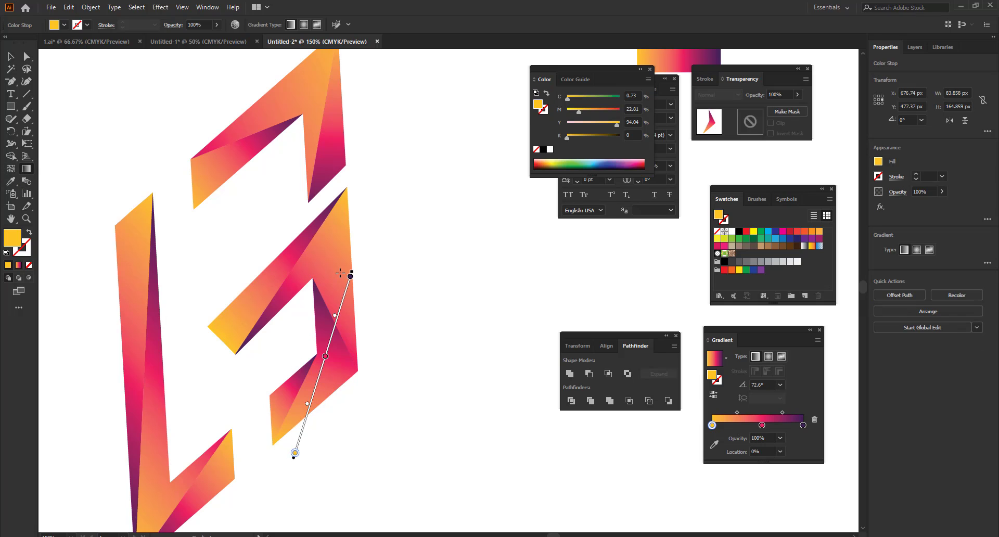
pyautogui.press('a')
pyautogui.click(355, 428)
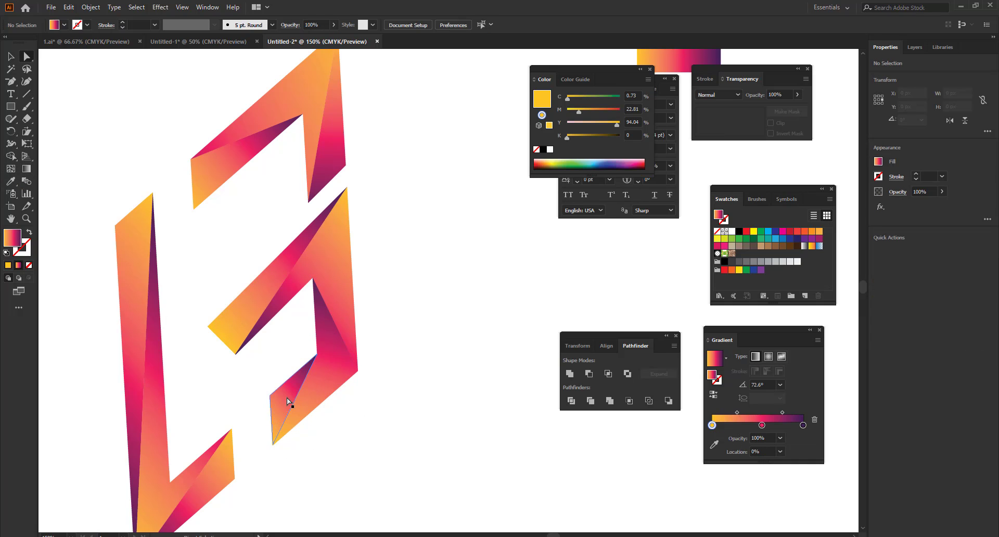
# Redraw the gradient of the middle piece's small end facet at -129.2°, with purple starting at its upper corner.
pyautogui.click(287, 400)
pyautogui.click(26, 168)
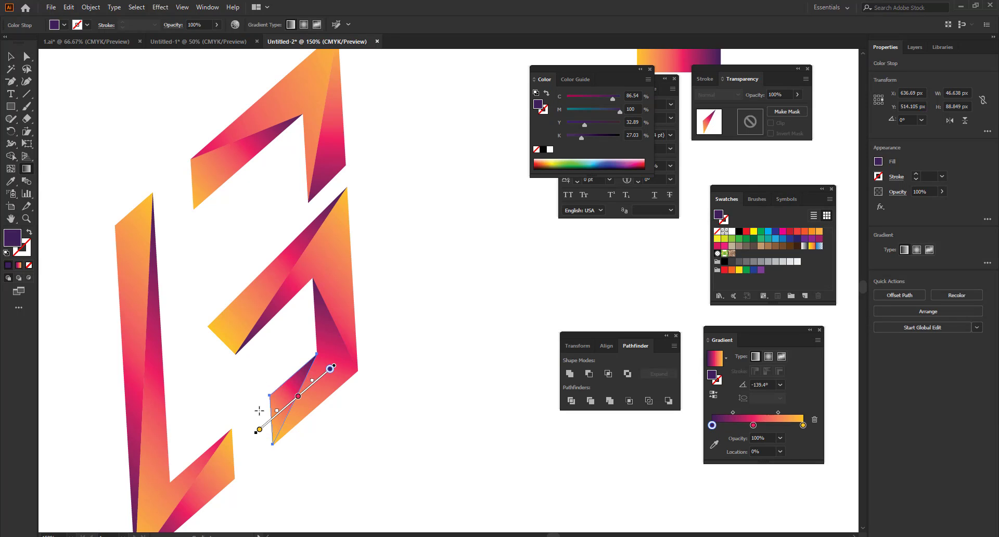
pyautogui.click(258, 410)
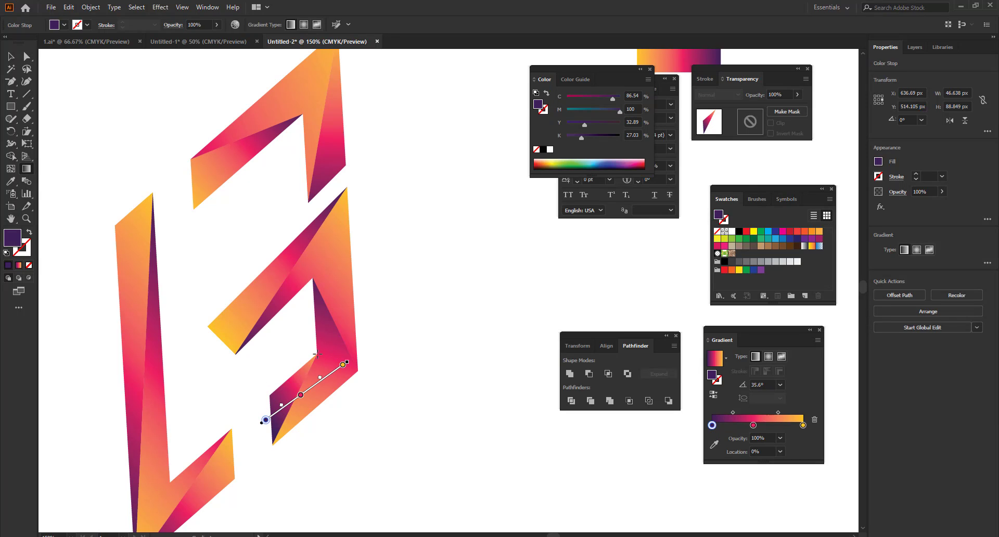
pyautogui.moveTo(316, 354); pyautogui.dragTo(239, 459)
pyautogui.press('v')
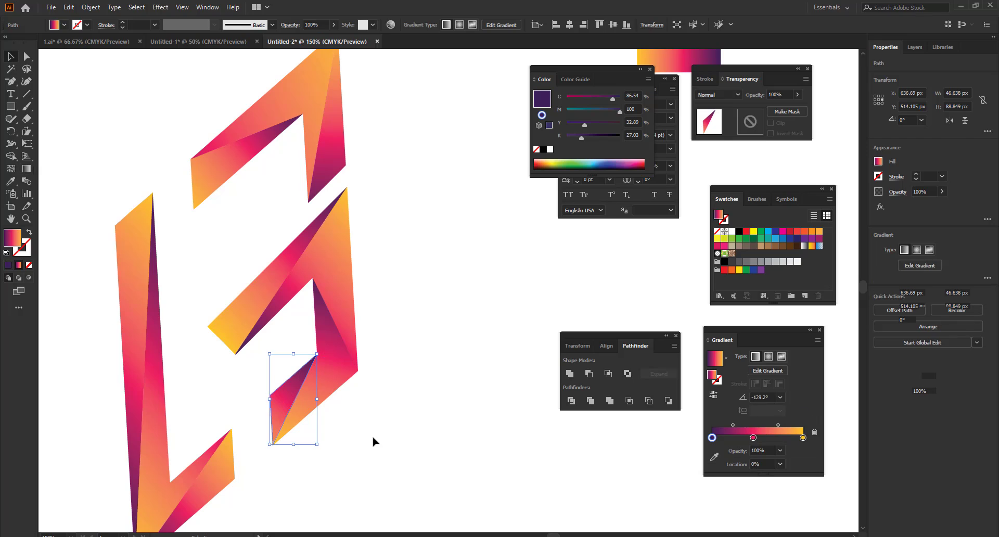
pyautogui.click(386, 435)
pyautogui.scroll(-1, 389, 434)
pyautogui.moveTo(418, 441); pyautogui.dragTo(383, 410)
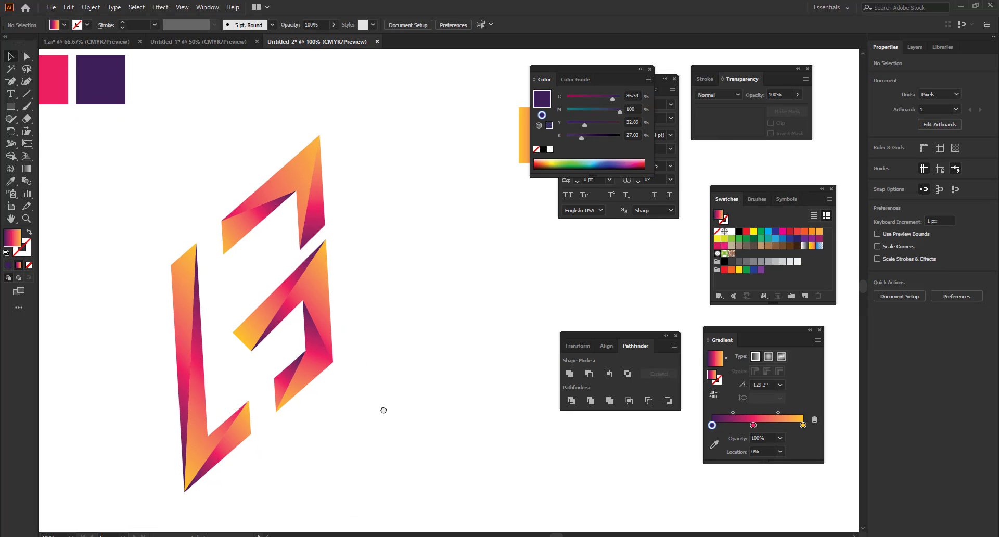